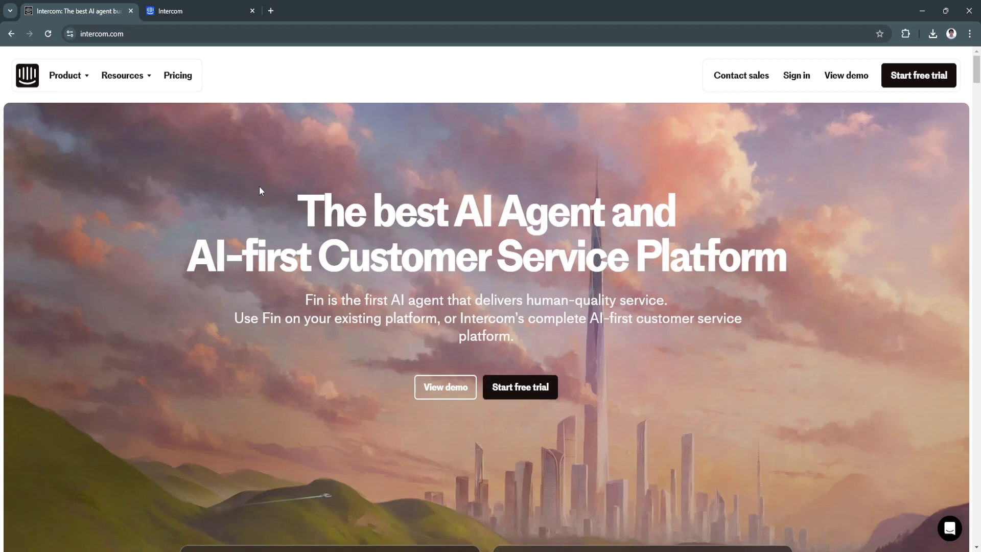
Switch to the Intercom app and answer the first two setup questions with Marketing campaigns and No existing support tool
{"action": "left_click", "coordinate": [165, 6]}
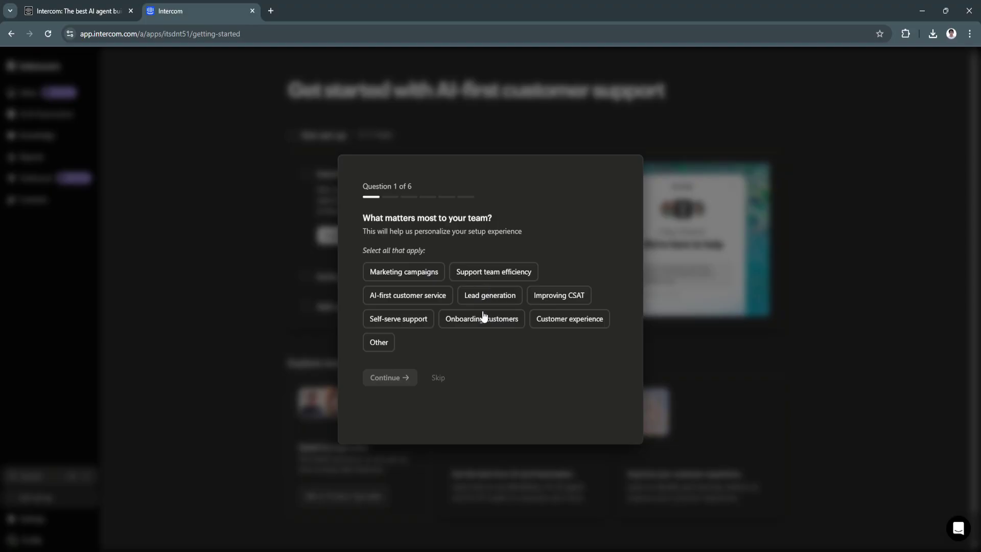
{"action": "left_click", "coordinate": [414, 281]}
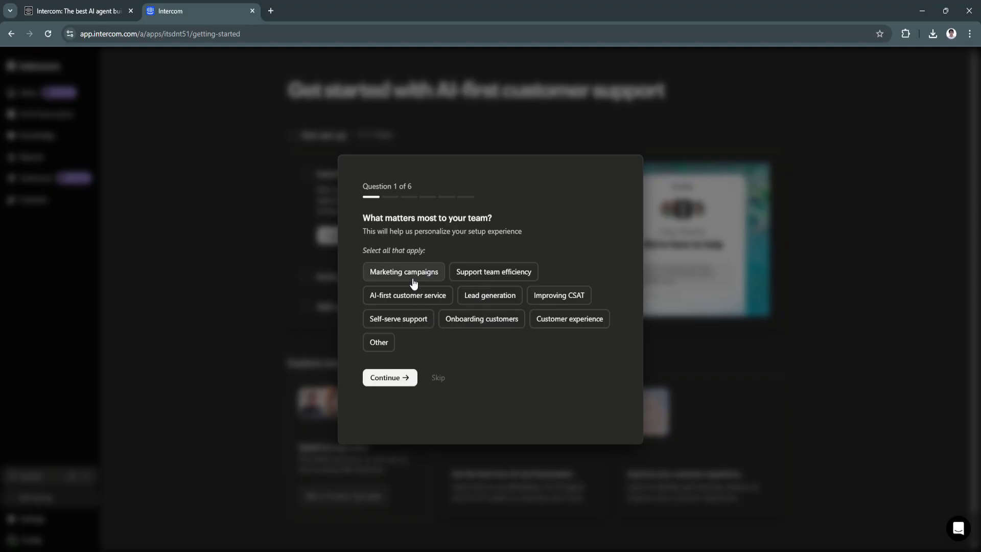
{"action": "left_click", "coordinate": [392, 378]}
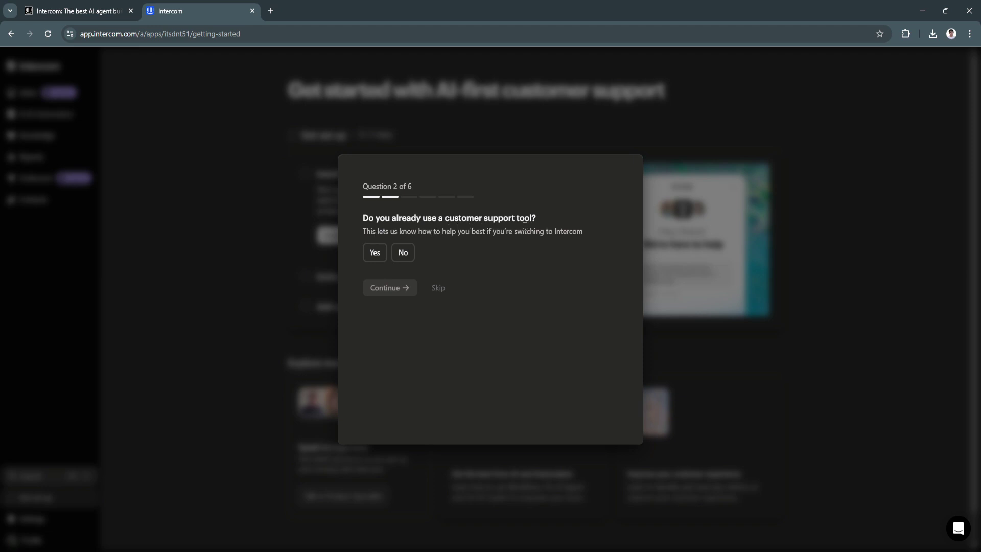
{"action": "left_click", "coordinate": [402, 253]}
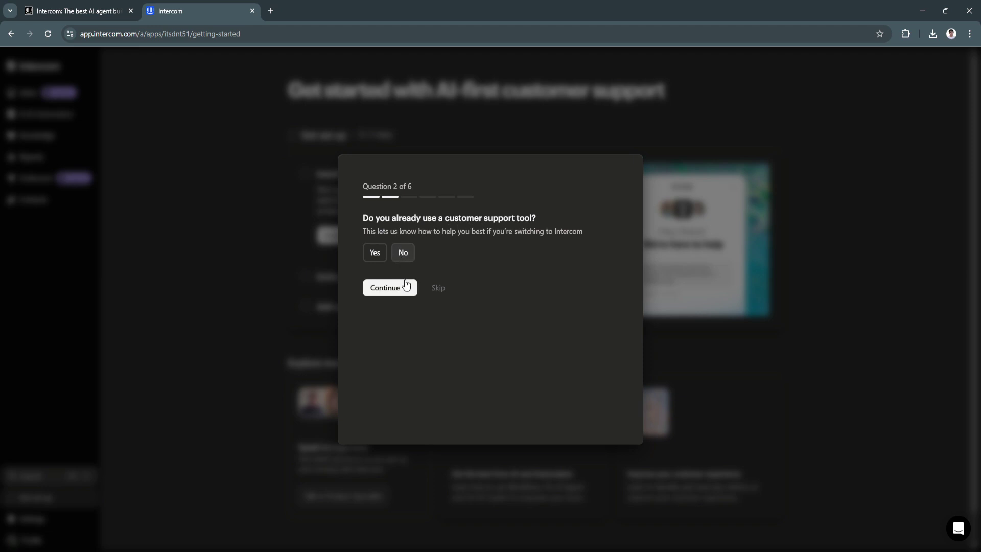
{"action": "left_click", "coordinate": [405, 283]}
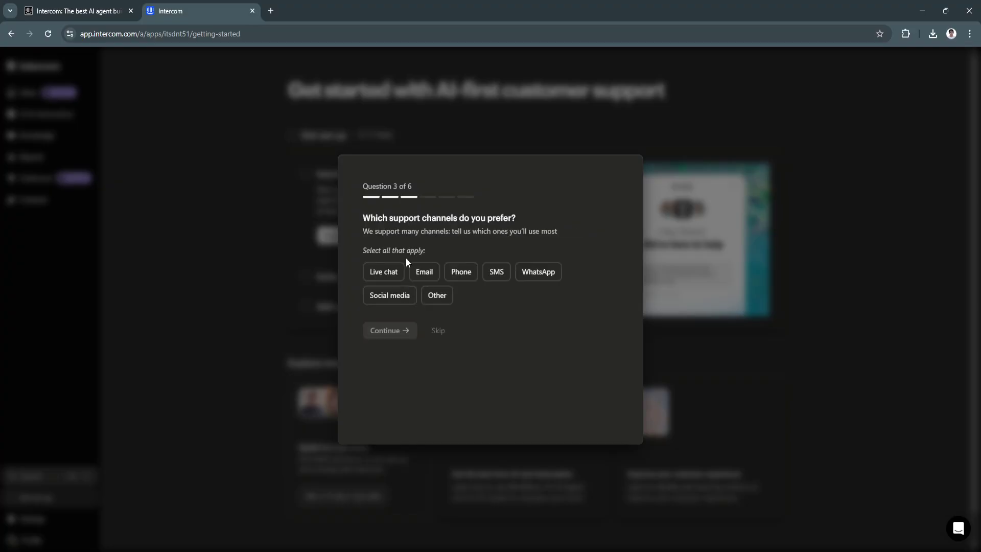
Choose Live chat and Email as preferred support channels and 500-1000 as the expected monthly customer conversations
{"action": "left_click", "coordinate": [387, 276]}
{"action": "left_click", "coordinate": [424, 275]}
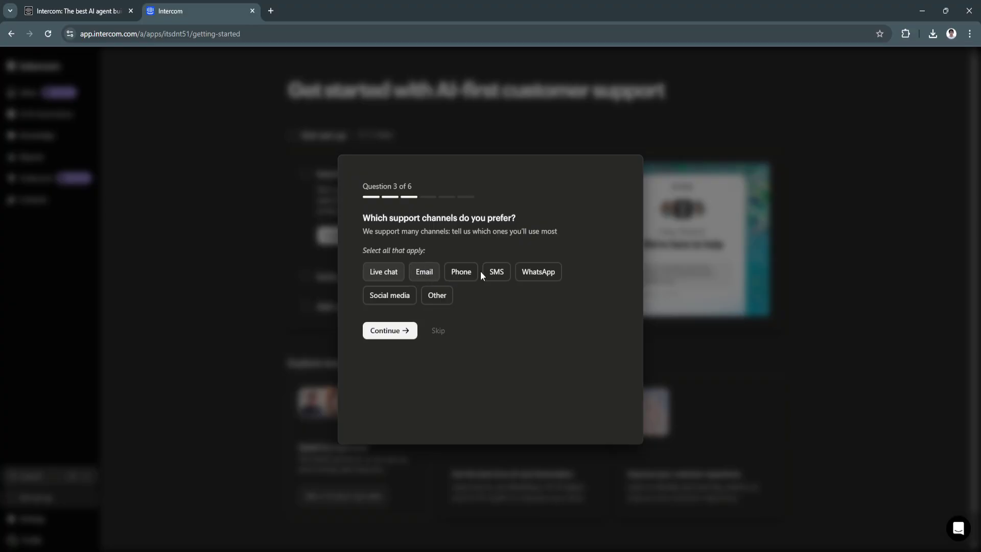
{"action": "left_click", "coordinate": [398, 333]}
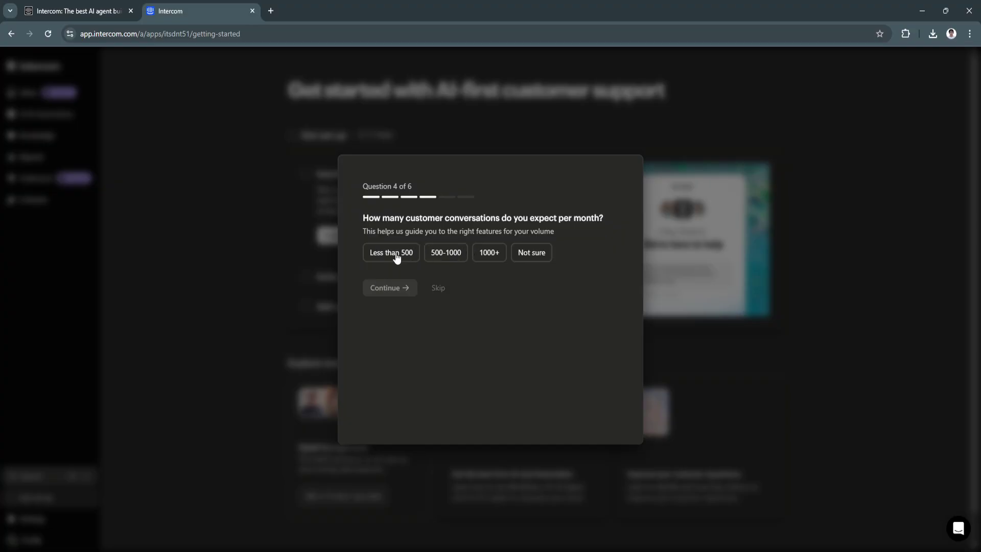
{"action": "left_click", "coordinate": [446, 252]}
{"action": "left_click", "coordinate": [406, 289]}
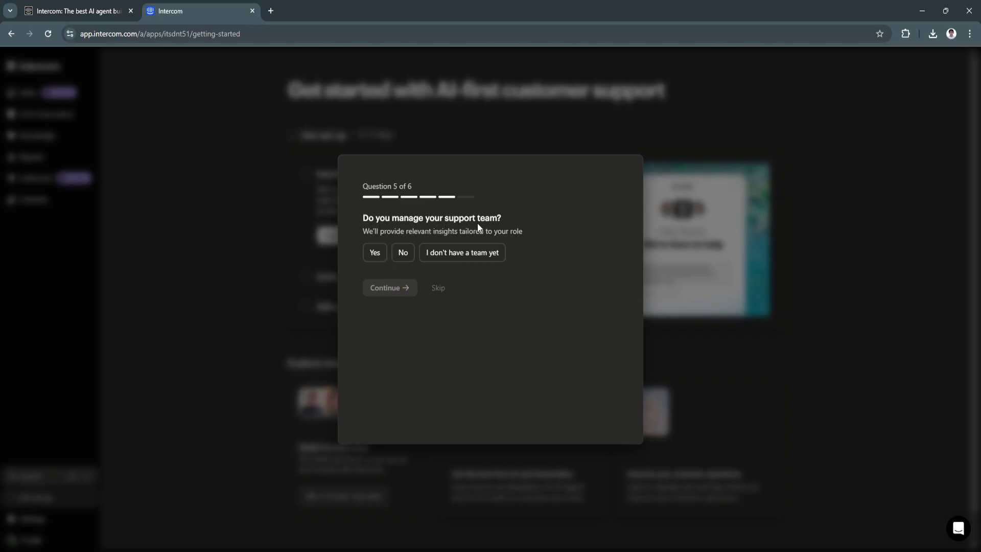
Complete the setup survey by answering Yes to managing the support team and Within 1 month for starting with customers
{"action": "left_click", "coordinate": [375, 252]}
{"action": "left_click", "coordinate": [385, 287]}
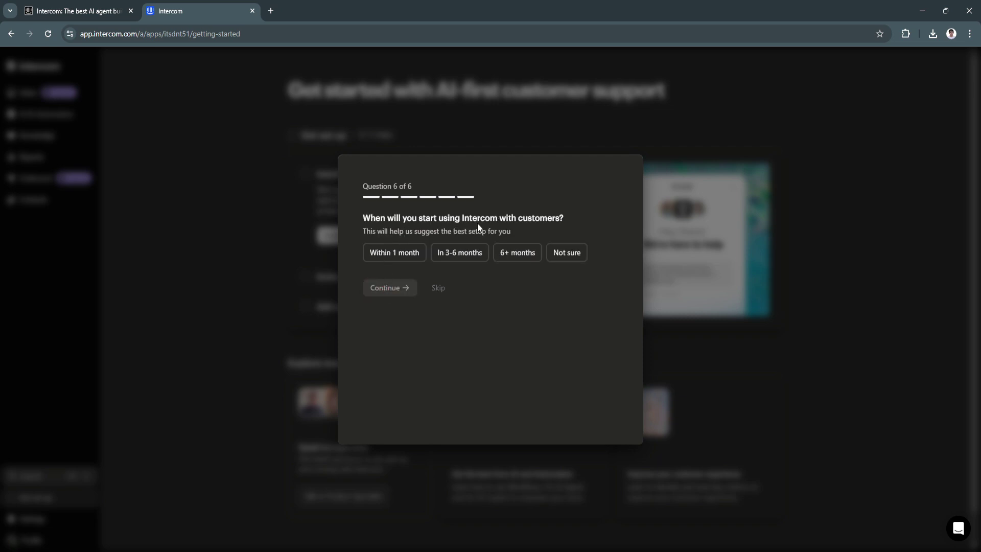
{"action": "left_click", "coordinate": [399, 255]}
{"action": "left_click", "coordinate": [388, 288]}
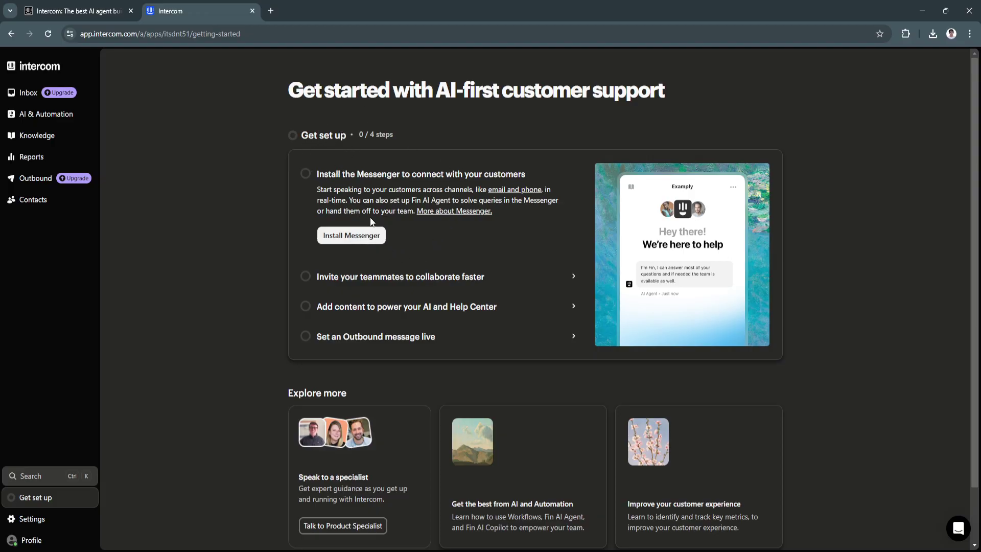
Open the Messenger installation from the setup checklist and review the web install methods, code snippets and installation check
{"action": "left_click", "coordinate": [368, 237]}
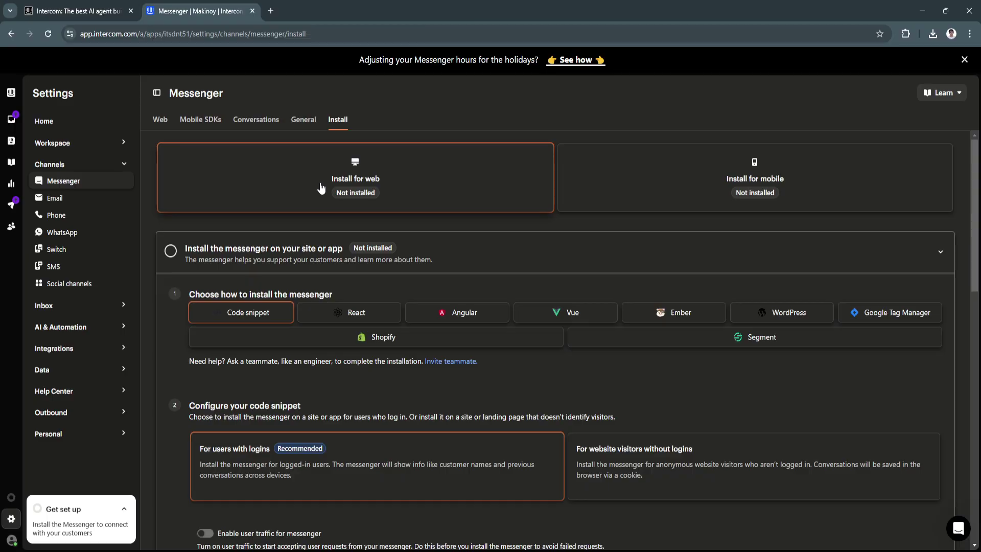
{"action": "scroll", "coordinate": [207, 307], "scroll_direction": "down", "scroll_amount": 1}
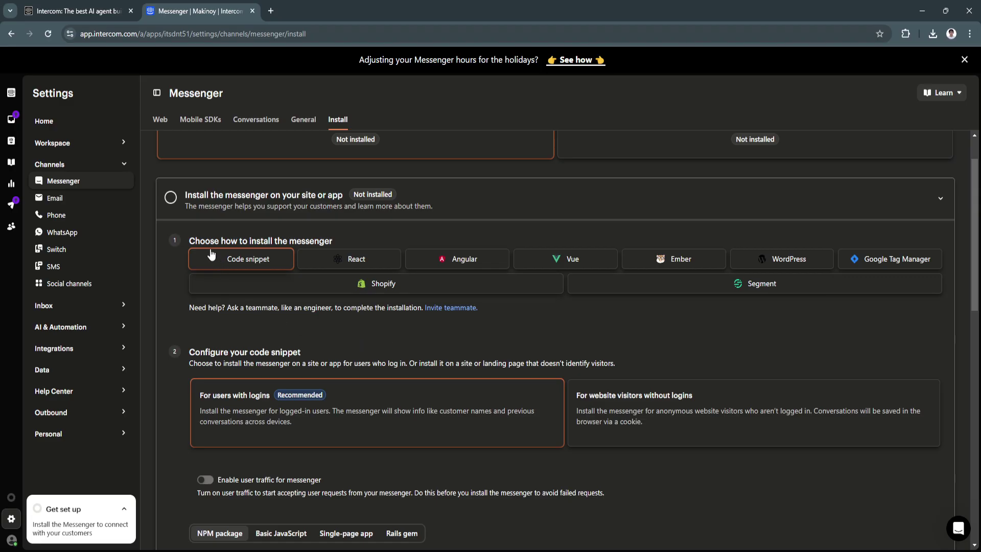
{"action": "left_click_drag", "start_coordinate": [189, 241], "coordinate": [363, 242]}
{"action": "left_click", "coordinate": [363, 242]}
{"action": "scroll", "coordinate": [635, 306], "scroll_direction": "down", "scroll_amount": 1}
{"action": "scroll", "coordinate": [636, 311], "scroll_direction": "down", "scroll_amount": 1}
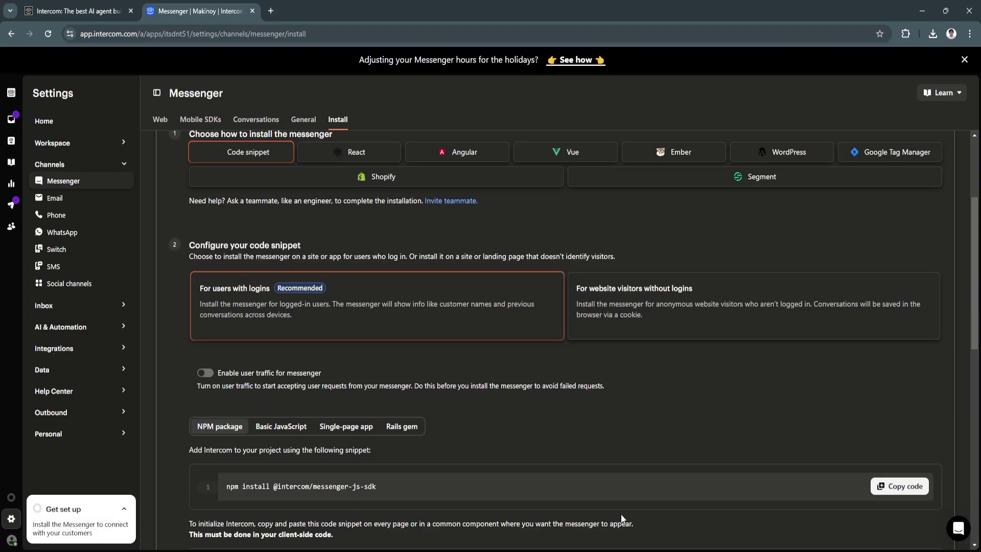
{"action": "scroll", "coordinate": [388, 412], "scroll_direction": "down", "scroll_amount": 3}
{"action": "scroll", "coordinate": [387, 412], "scroll_direction": "down", "scroll_amount": 2}
{"action": "scroll", "coordinate": [445, 404], "scroll_direction": "up", "scroll_amount": 1}
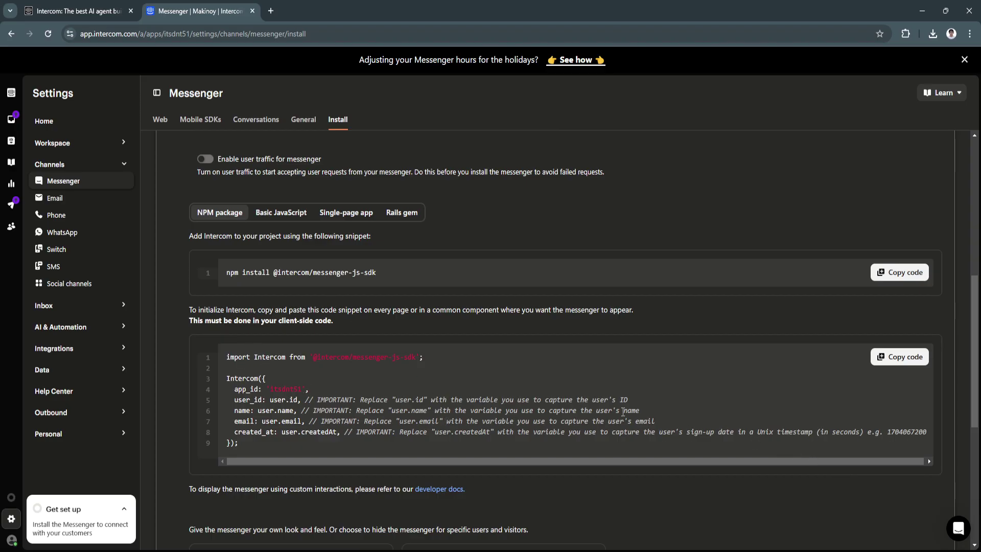
{"action": "scroll", "coordinate": [622, 412], "scroll_direction": "down", "scroll_amount": 2}
{"action": "scroll", "coordinate": [623, 412], "scroll_direction": "down", "scroll_amount": 1}
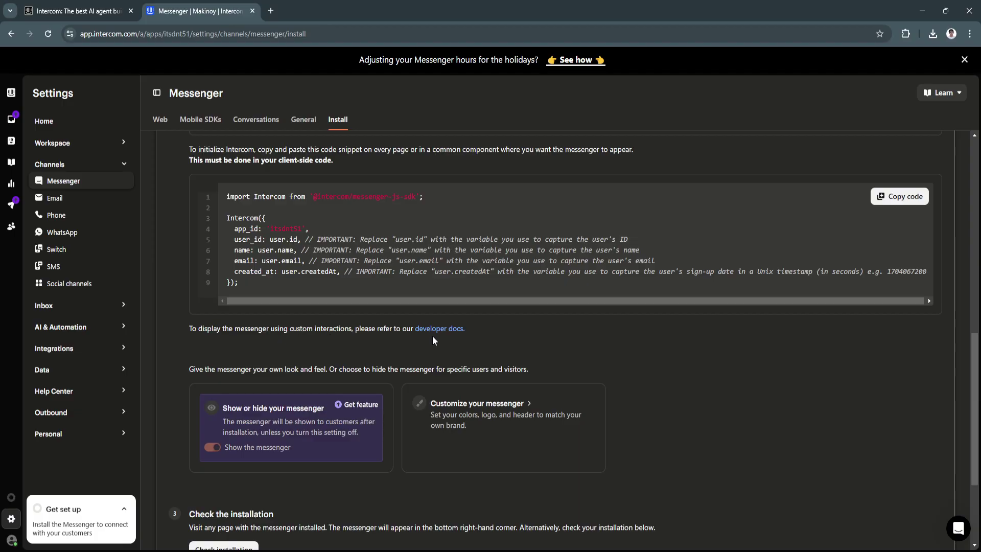
{"action": "scroll", "coordinate": [450, 341], "scroll_direction": "down", "scroll_amount": 3}
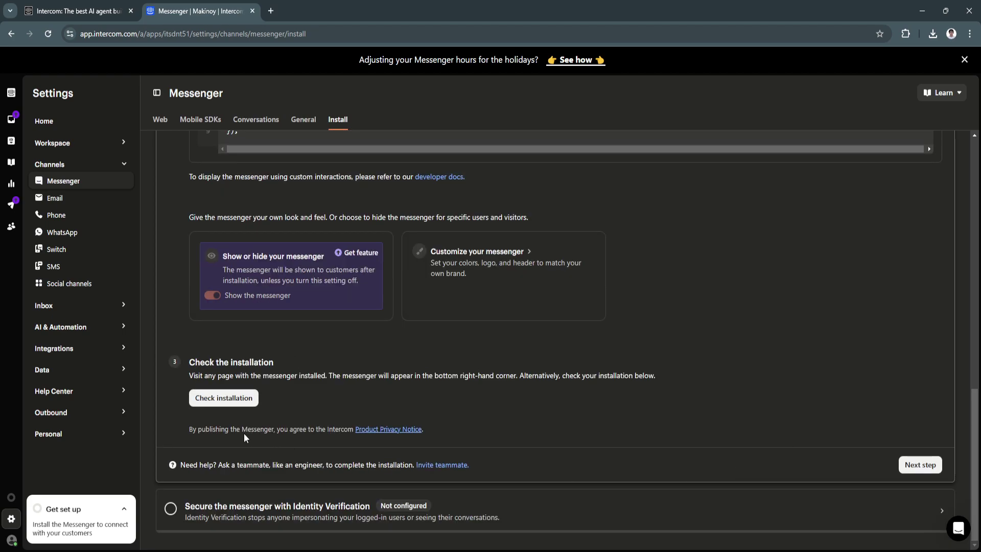
Advance to the Identity Verification stage, review its HMAC instructions and dismiss the holiday hours banner
{"action": "left_click", "coordinate": [920, 465]}
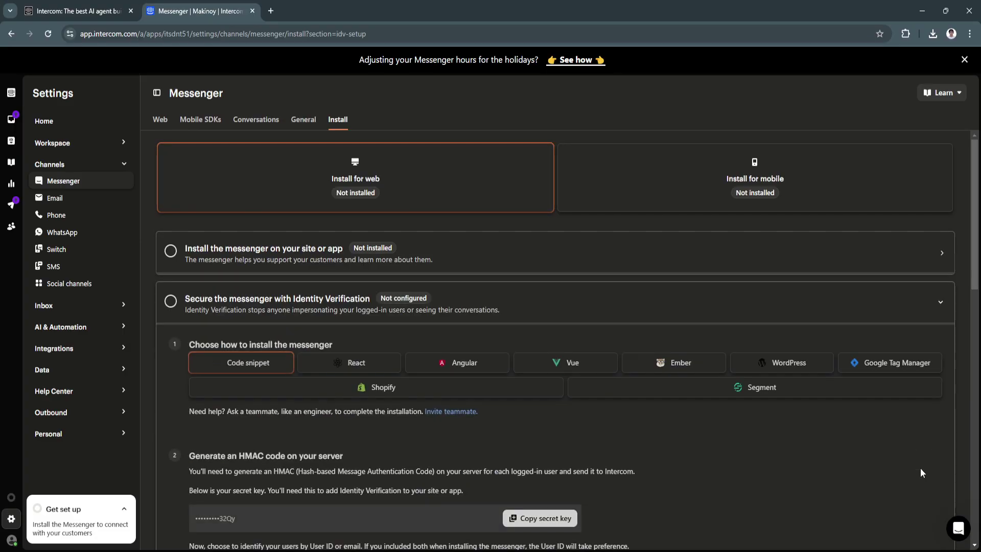
{"action": "scroll", "coordinate": [459, 407], "scroll_direction": "down", "scroll_amount": 2}
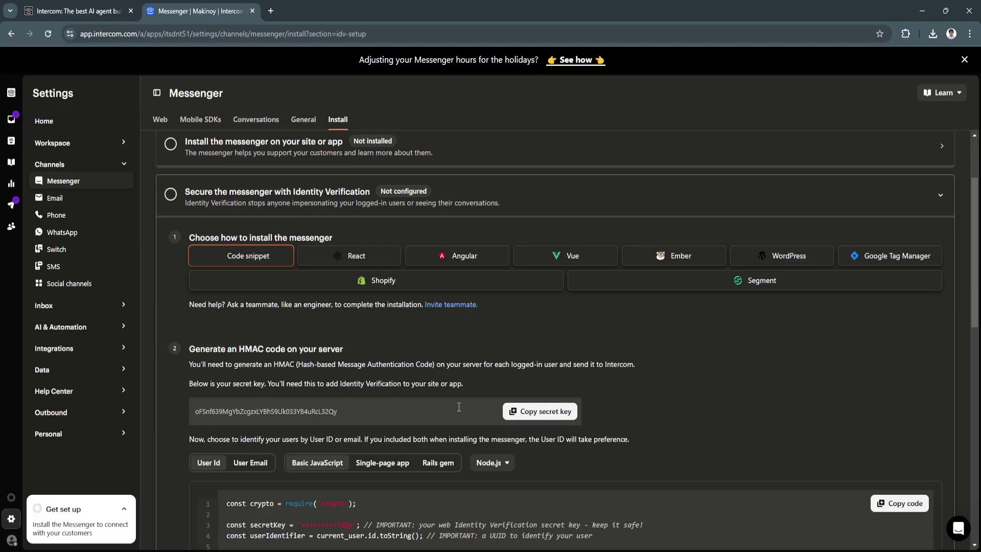
{"action": "scroll", "coordinate": [459, 407], "scroll_direction": "down", "scroll_amount": 2}
{"action": "scroll", "coordinate": [459, 407], "scroll_direction": "up", "scroll_amount": 4}
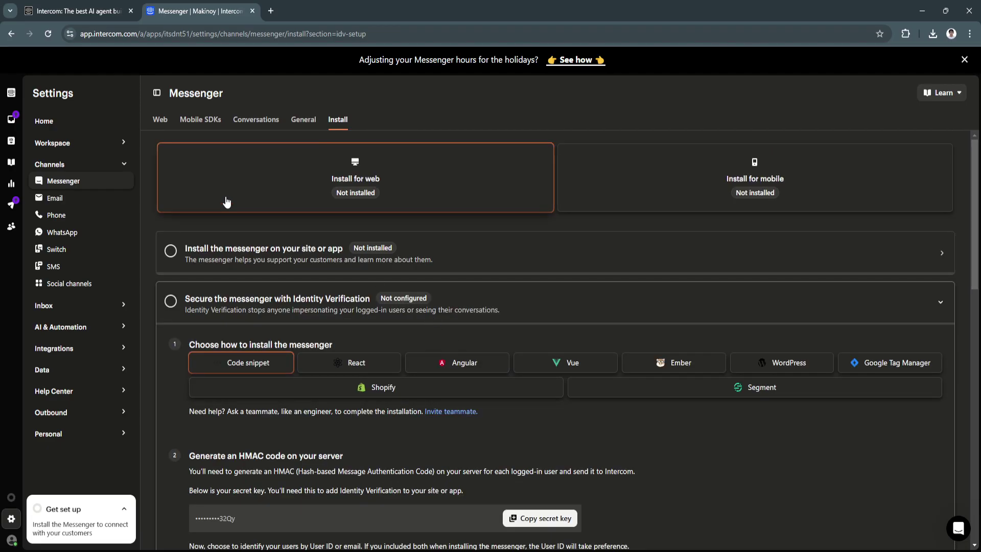
{"action": "left_click", "coordinate": [965, 60]}
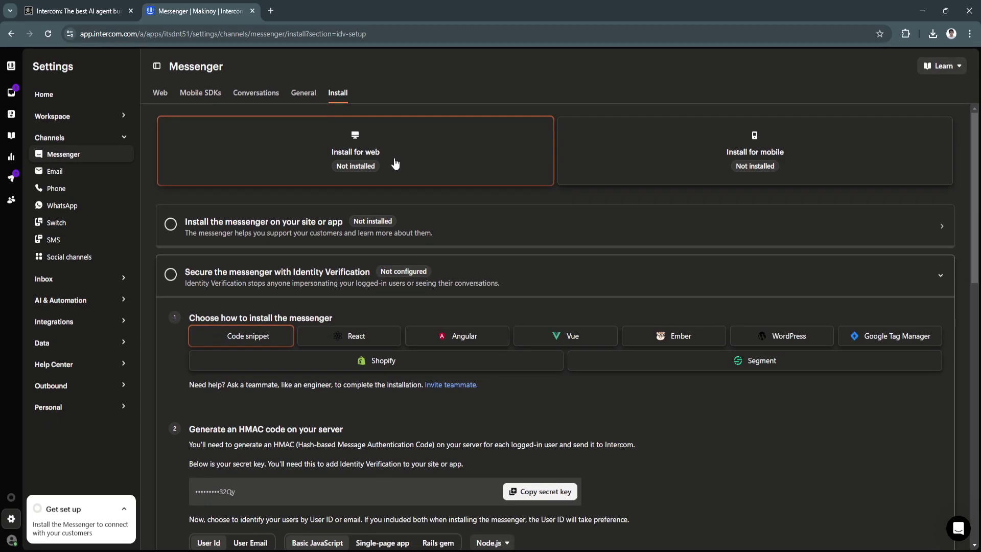
Return to the getting-started checklist and view the quick invite form for teammates, closing it without sending an invite
{"action": "mouse_move", "coordinate": [16, 125]}
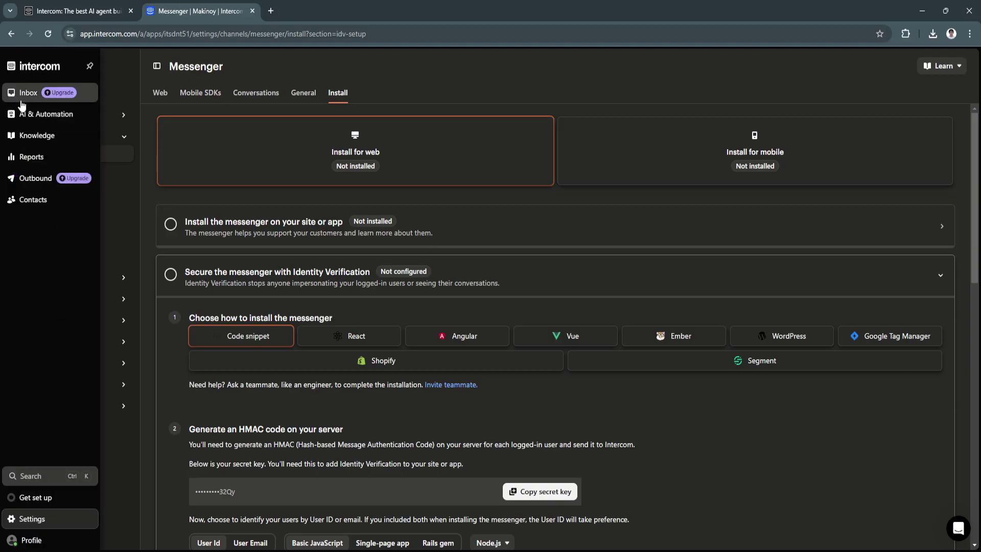
{"action": "left_click", "coordinate": [21, 68]}
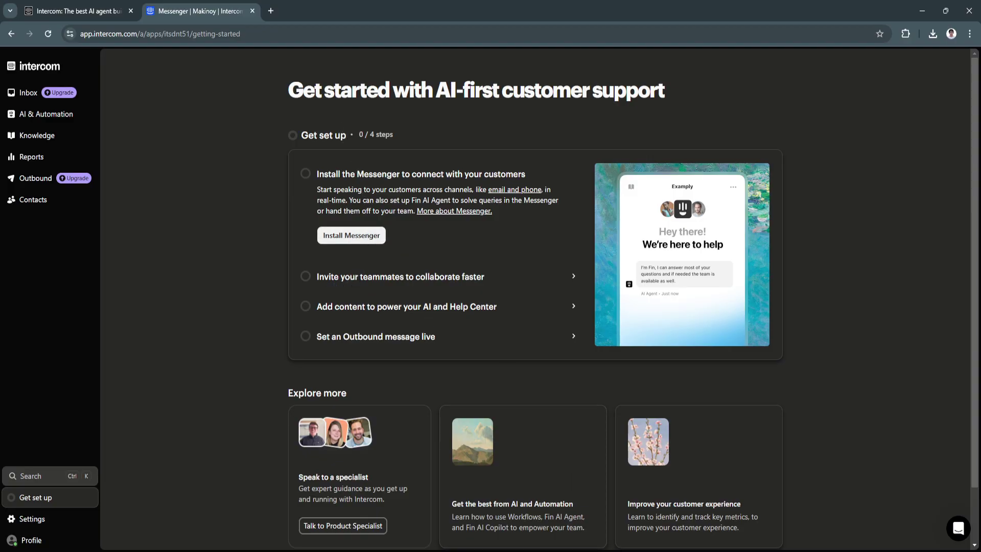
{"action": "left_click", "coordinate": [409, 286]}
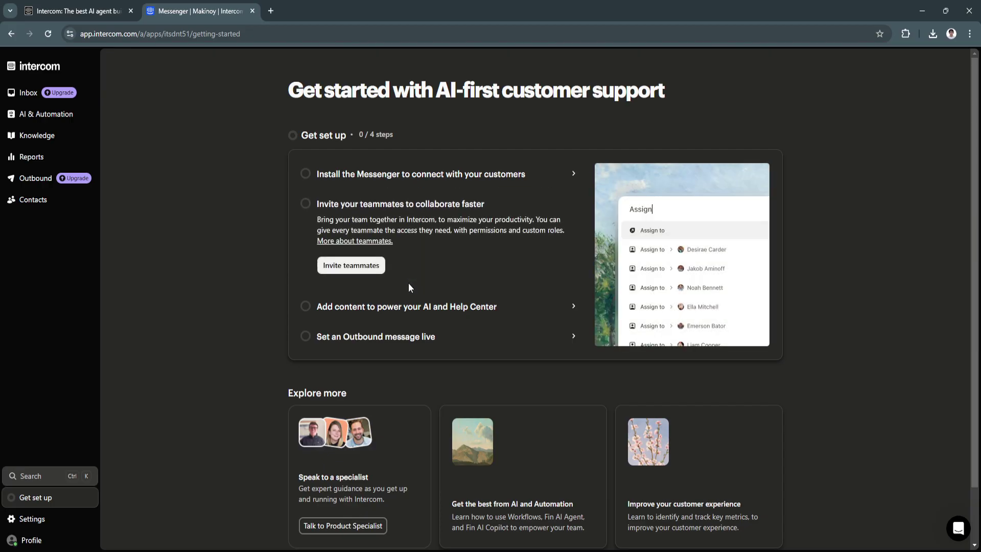
{"action": "left_click", "coordinate": [349, 266]}
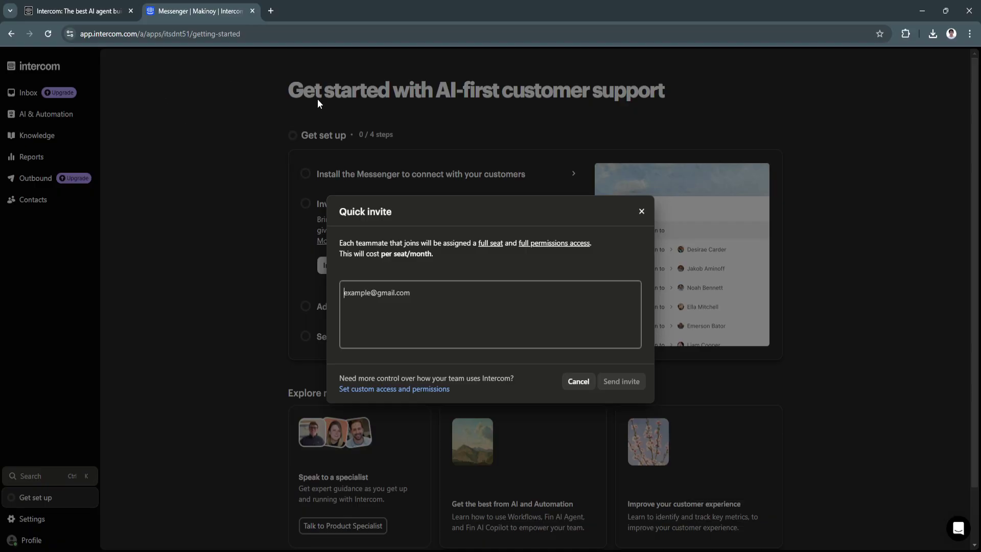
{"action": "left_click", "coordinate": [639, 213]}
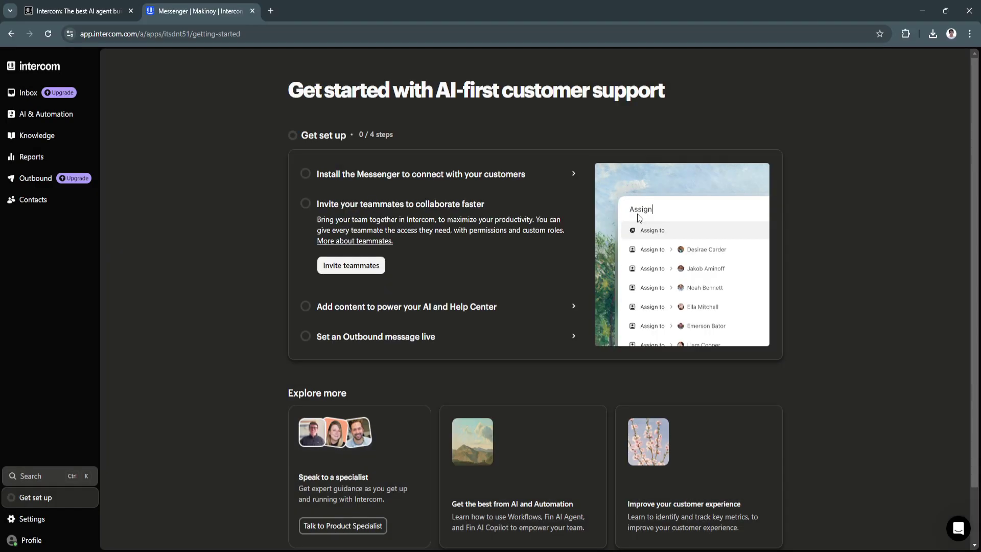
Open the add-content task from the checklist and examine the available Knowledge sources, from public articles to macros and websites
{"action": "left_click", "coordinate": [393, 308]}
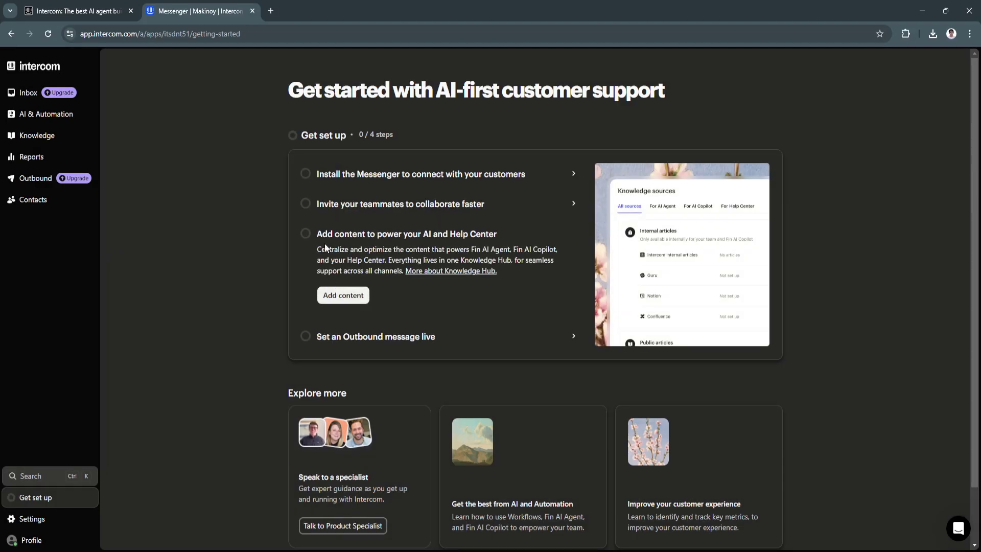
{"action": "left_click", "coordinate": [353, 295]}
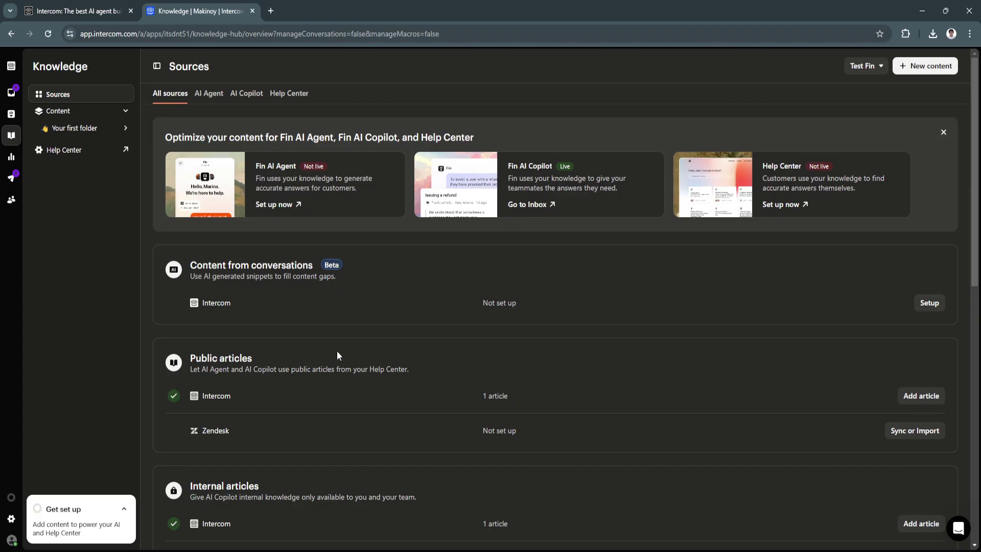
{"action": "scroll", "coordinate": [194, 360], "scroll_direction": "down", "scroll_amount": 1}
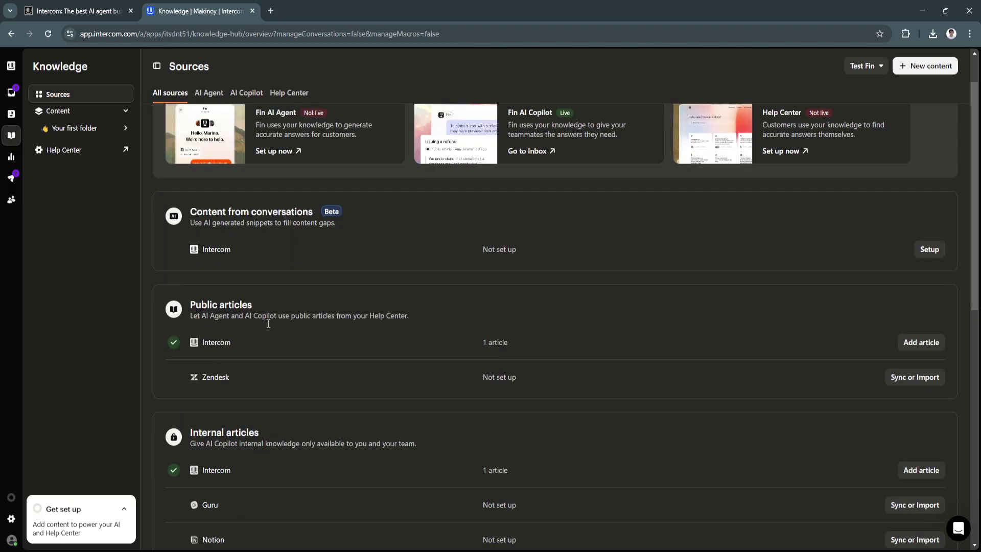
{"action": "scroll", "coordinate": [264, 317], "scroll_direction": "down", "scroll_amount": 3}
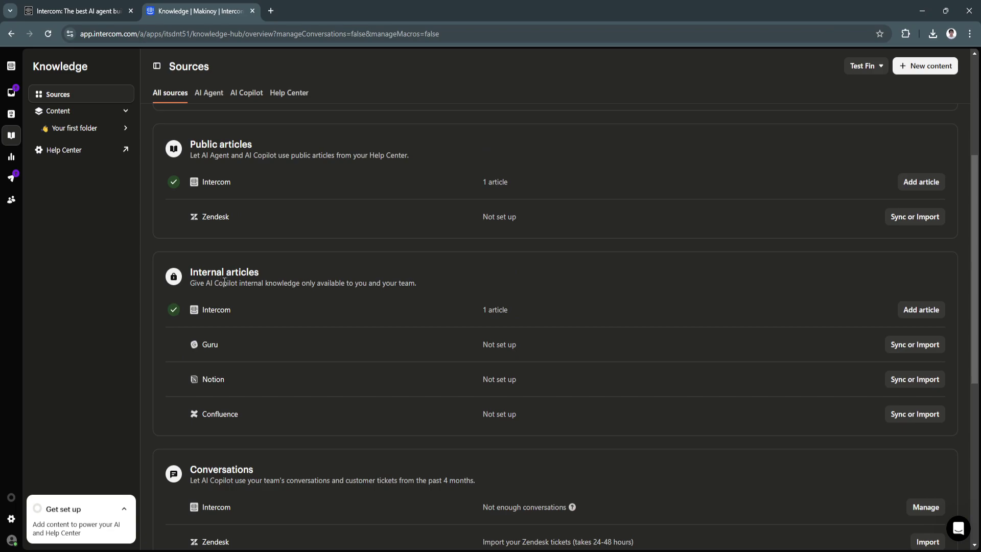
{"action": "scroll", "coordinate": [265, 305], "scroll_direction": "down", "scroll_amount": 2}
{"action": "scroll", "coordinate": [244, 412], "scroll_direction": "down", "scroll_amount": 2}
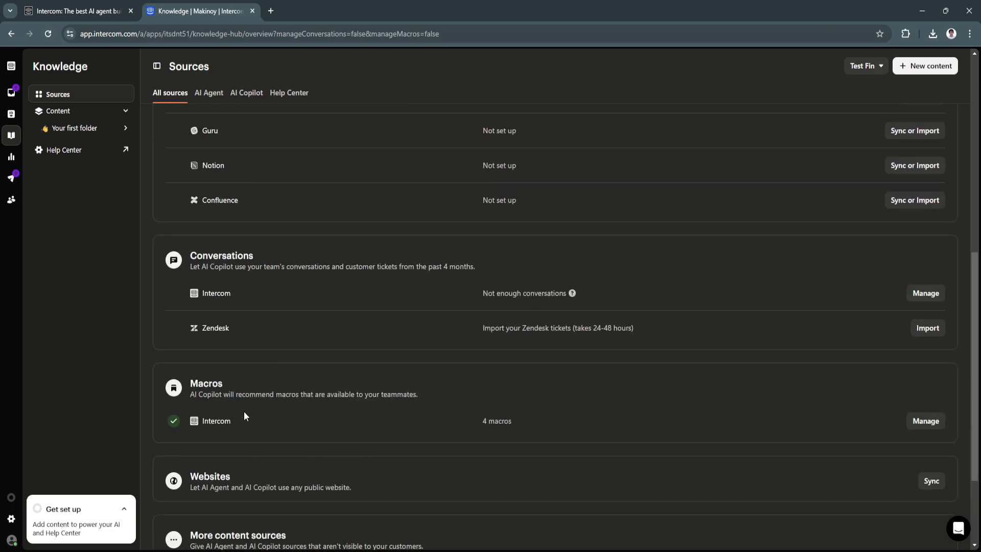
{"action": "scroll", "coordinate": [289, 409], "scroll_direction": "up", "scroll_amount": 5}
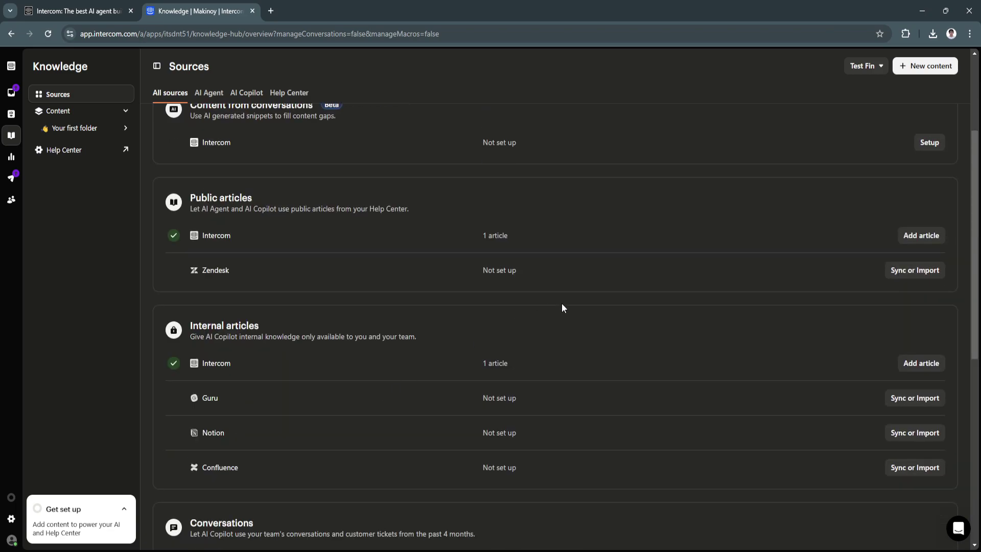
{"action": "scroll", "coordinate": [608, 312], "scroll_direction": "up", "scroll_amount": 1}
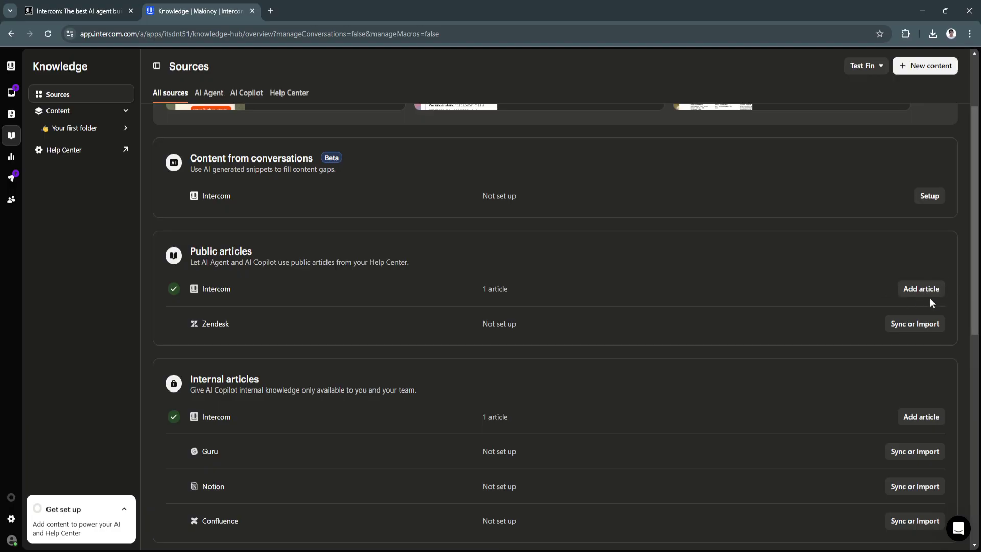
Open the Knowledge content list and view the items inside "Your first folder"
{"action": "scroll", "coordinate": [688, 414], "scroll_direction": "up", "scroll_amount": 2}
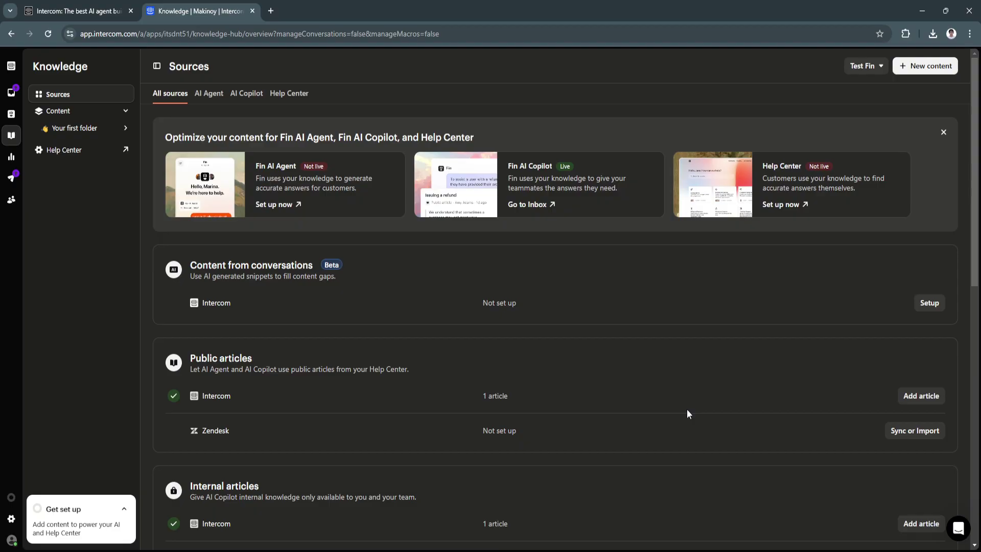
{"action": "left_click", "coordinate": [74, 111]}
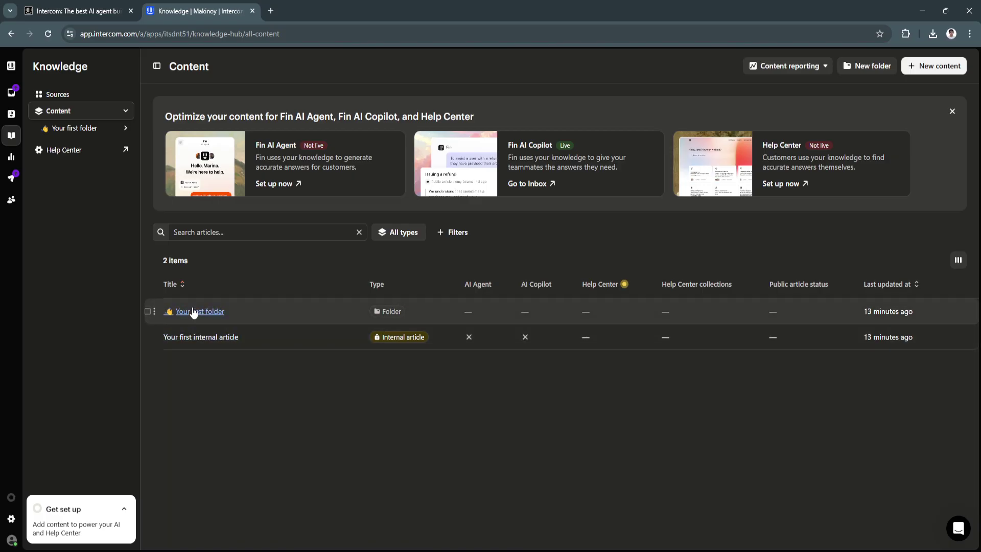
{"action": "left_click", "coordinate": [223, 312]}
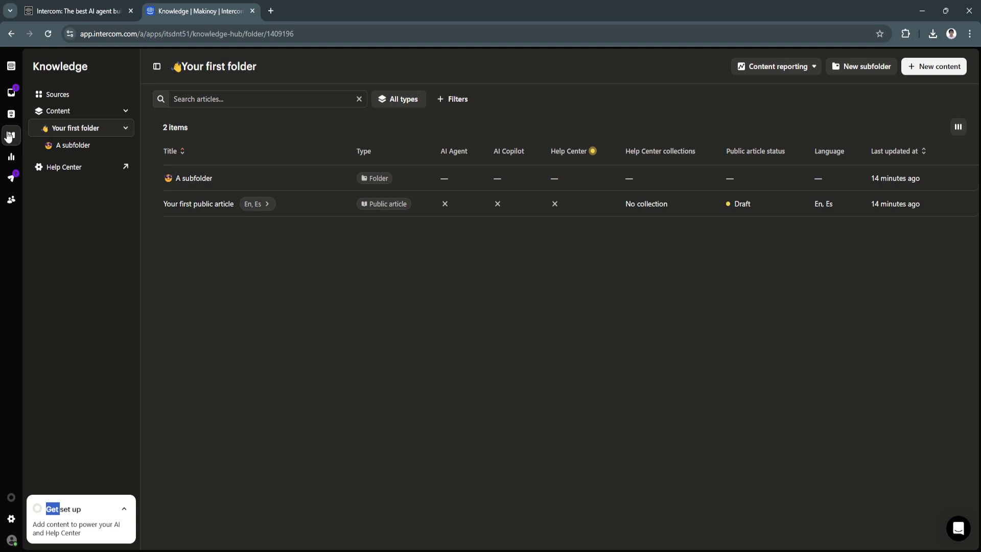
Return to the getting-started checklist, expand the task for setting an Outbound message live and open it
{"action": "mouse_move", "coordinate": [11, 135]}
{"action": "left_click", "coordinate": [31, 71]}
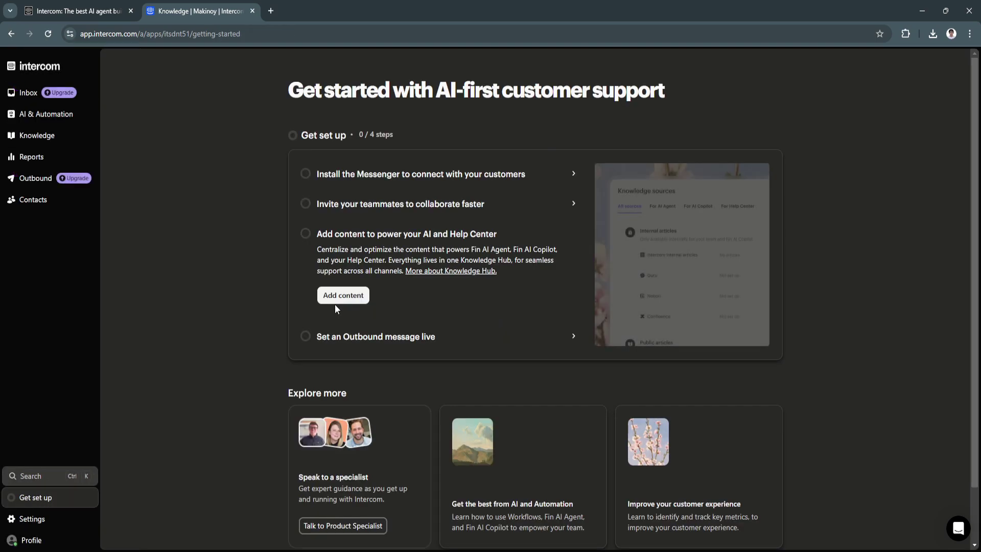
{"action": "left_click", "coordinate": [361, 337]}
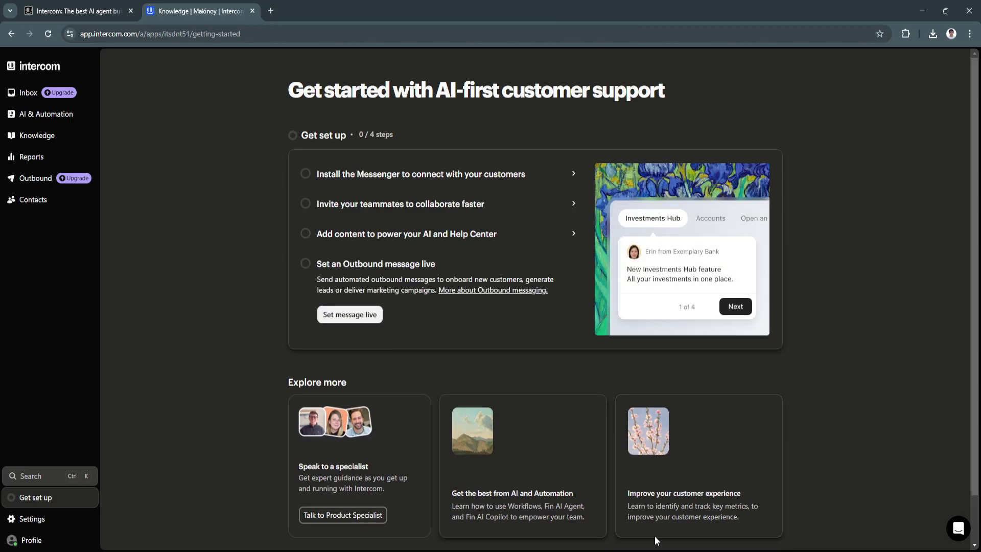
{"action": "left_click", "coordinate": [351, 322]}
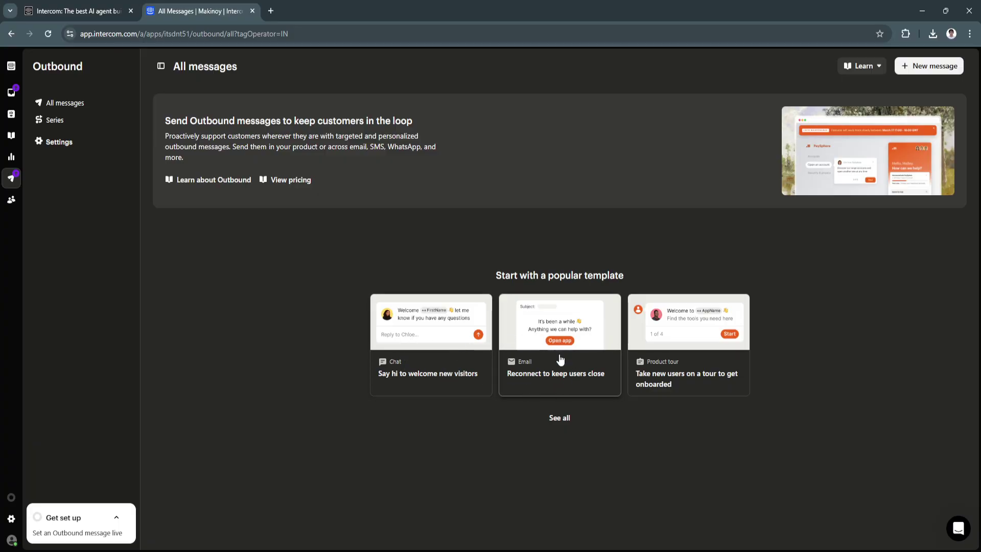
Browse the full Outbound template library by the Messenger, Website and Mobile channels, and close it without choosing a template
{"action": "left_click", "coordinate": [559, 417]}
{"action": "mouse_move", "coordinate": [321, 220]}
{"action": "left_mouse_down"}
{"action": "mouse_move", "coordinate": [320, 237]}
{"action": "mouse_move", "coordinate": [325, 226]}
{"action": "left_mouse_up"}
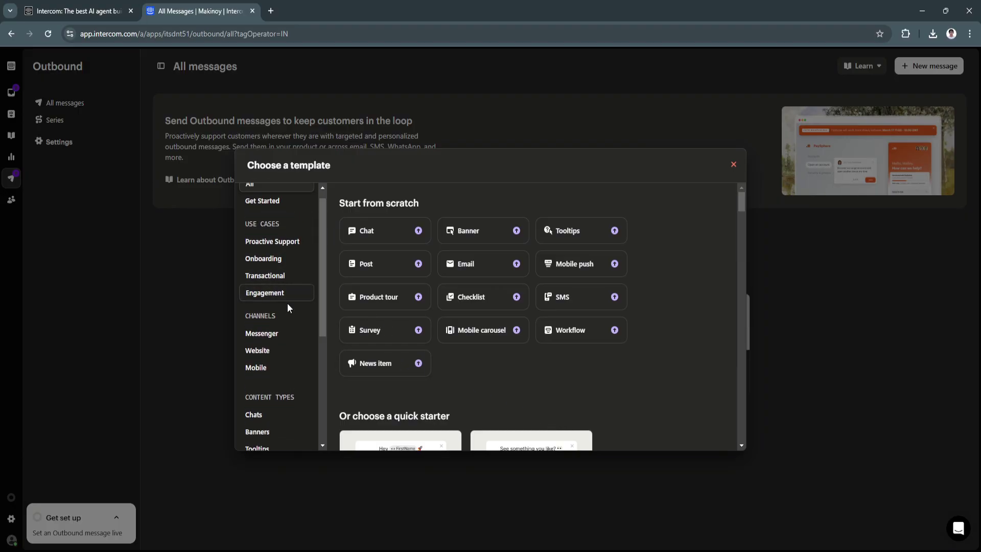
{"action": "left_click", "coordinate": [262, 331]}
{"action": "left_click", "coordinate": [289, 353]}
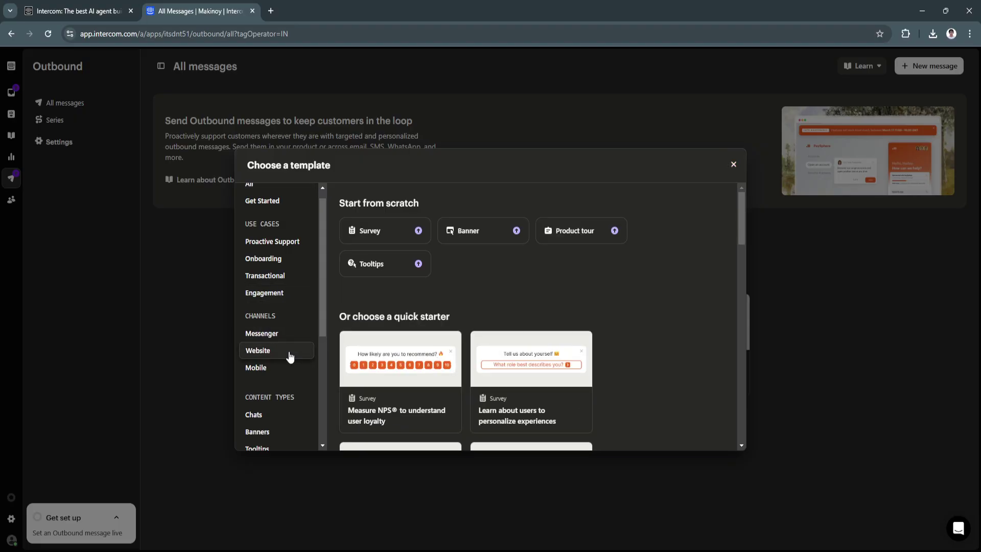
{"action": "left_click", "coordinate": [286, 366]}
{"action": "mouse_move", "coordinate": [740, 256]}
{"action": "left_mouse_down"}
{"action": "mouse_move", "coordinate": [728, 336]}
{"action": "mouse_move", "coordinate": [731, 258]}
{"action": "left_mouse_up"}
{"action": "left_click", "coordinate": [733, 164]}
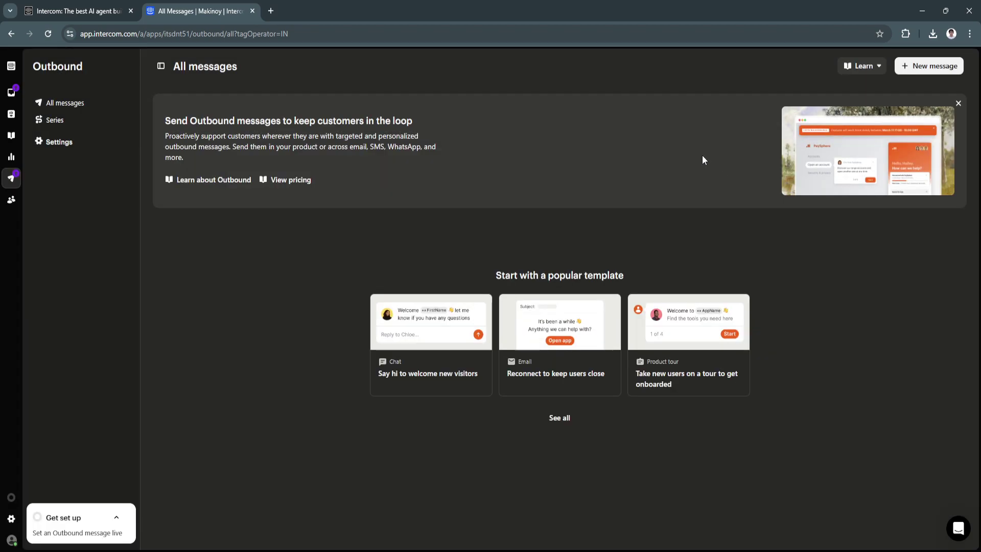
Open AI & Automation and review the Fin AI Agent setup page and its content suggestions
{"action": "mouse_move", "coordinate": [12, 137]}
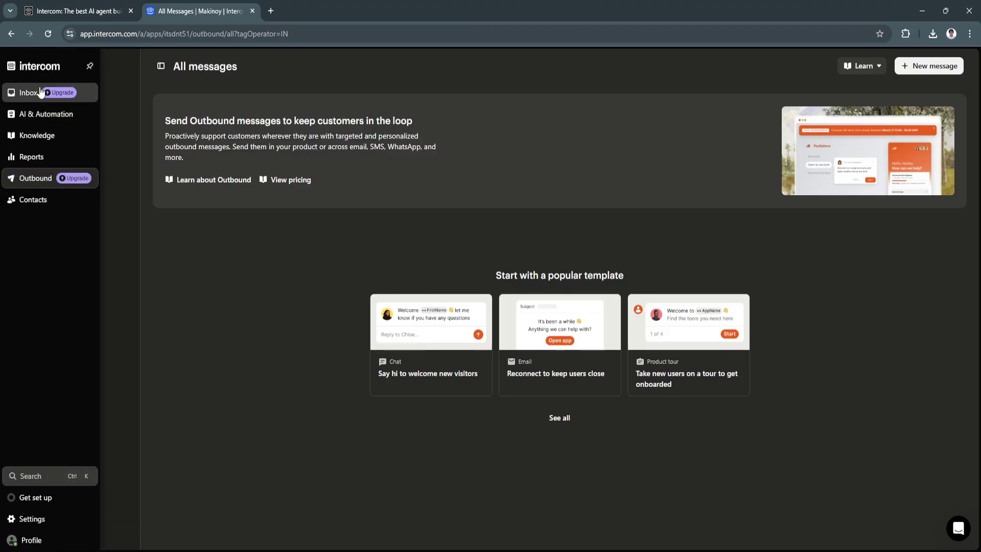
{"action": "left_click", "coordinate": [45, 118]}
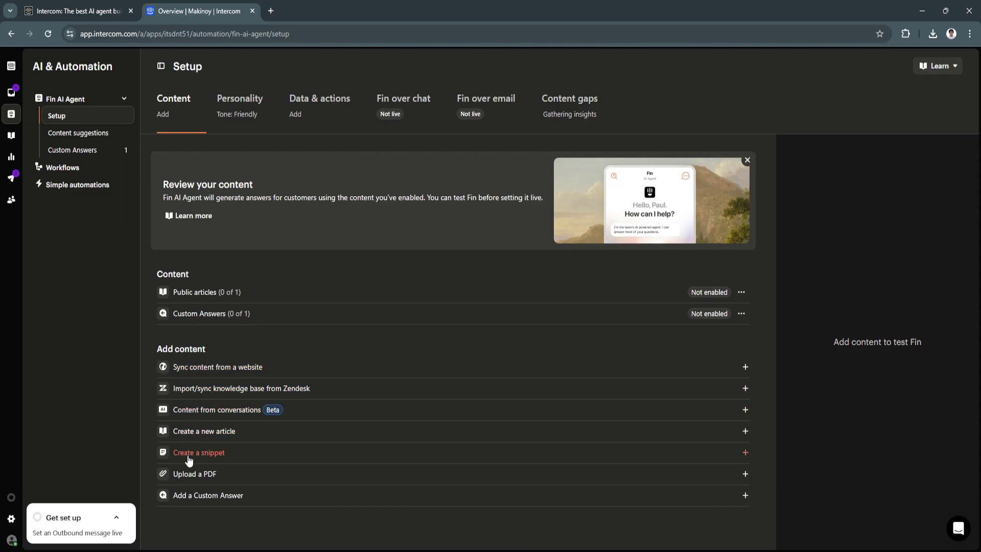
{"action": "left_click", "coordinate": [79, 134]}
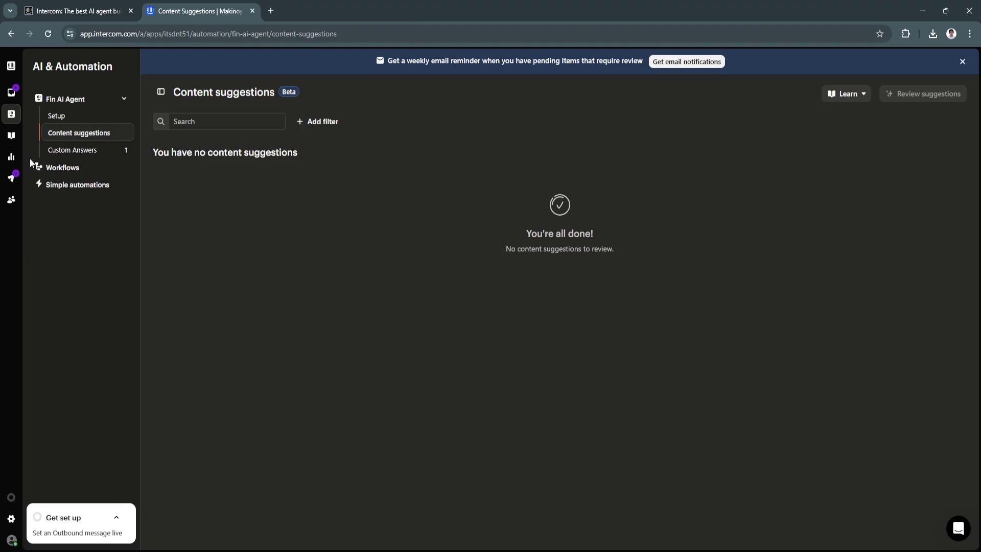
Open Fin's Custom Answers, start a new answer, and leave its editor for the AI & Automation setup page without filling it in
{"action": "left_click", "coordinate": [76, 151]}
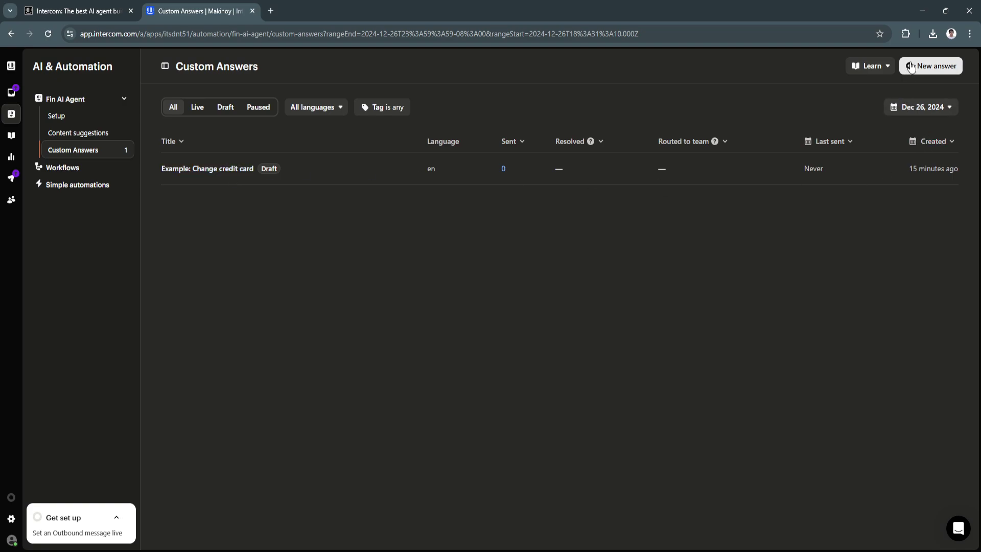
{"action": "left_click", "coordinate": [927, 71]}
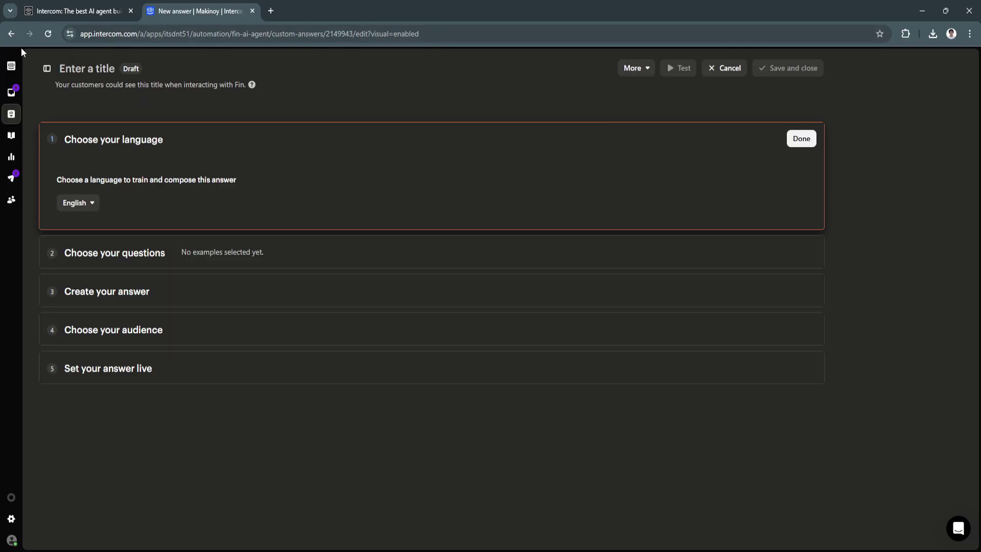
{"action": "left_click", "coordinate": [22, 114]}
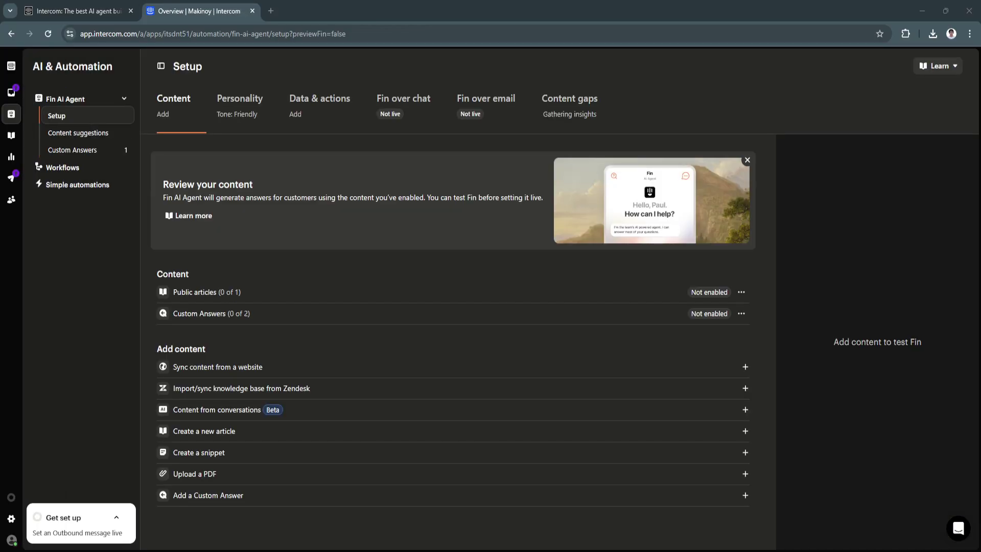
Browse the Workflows page and its template gallery without creating a workflow, and view the Simple automations page
{"action": "left_click", "coordinate": [65, 166]}
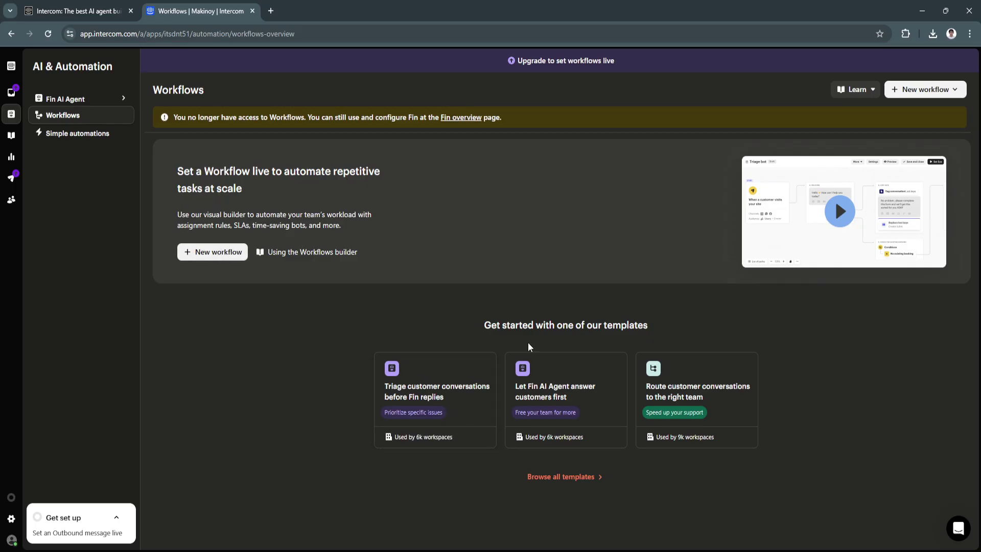
{"action": "mouse_move", "coordinate": [590, 434]}
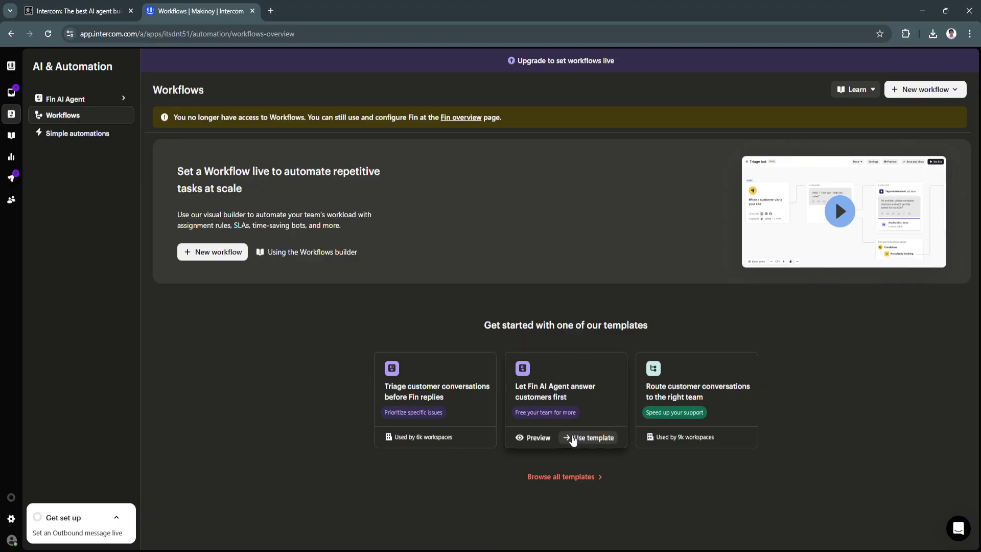
{"action": "left_click", "coordinate": [561, 480]}
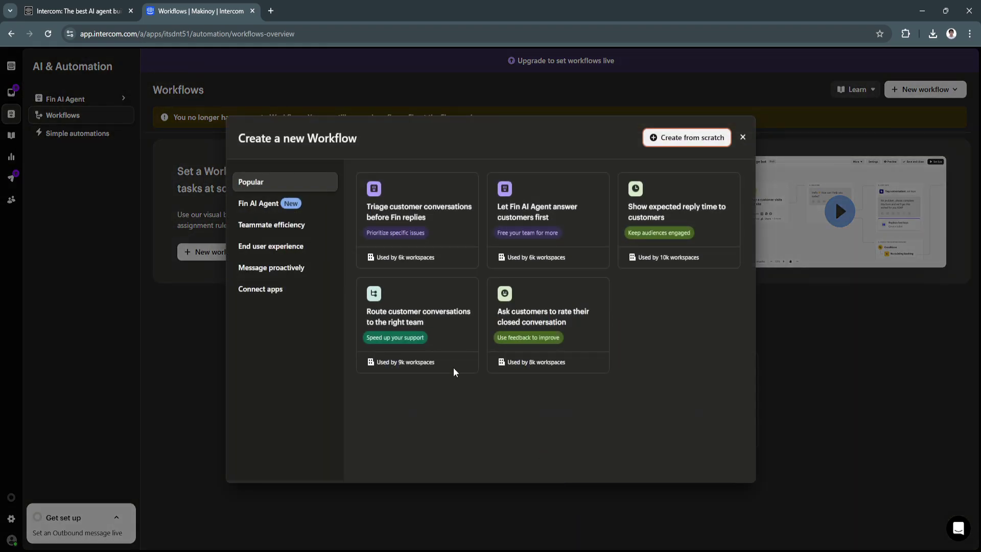
{"action": "left_click", "coordinate": [742, 137]}
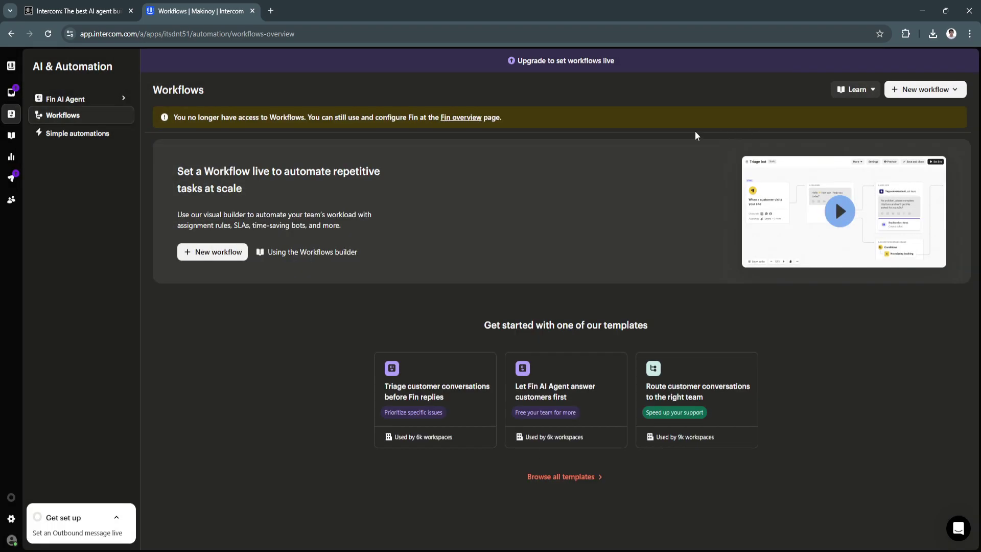
{"action": "left_click", "coordinate": [84, 133]}
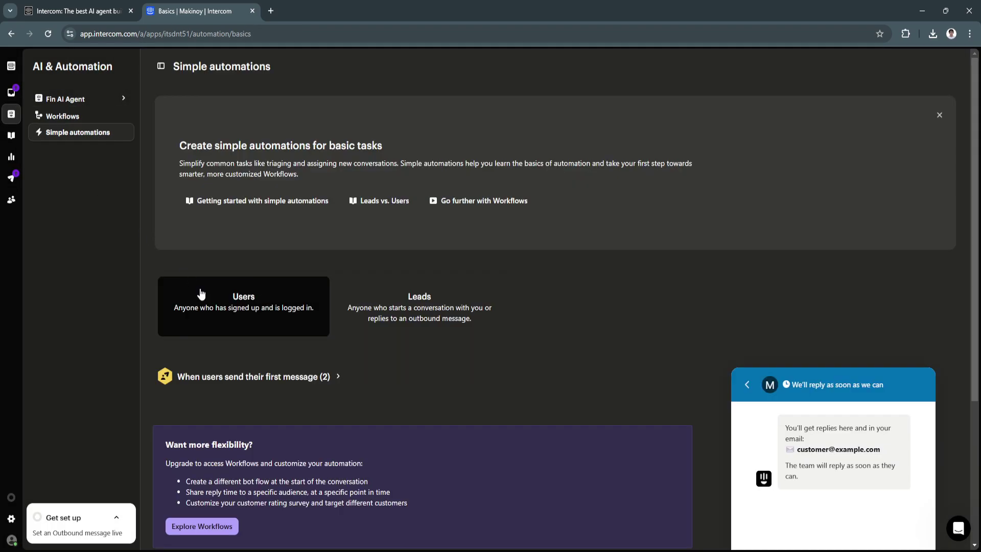
{"action": "scroll", "coordinate": [303, 394], "scroll_direction": "down", "scroll_amount": 1}
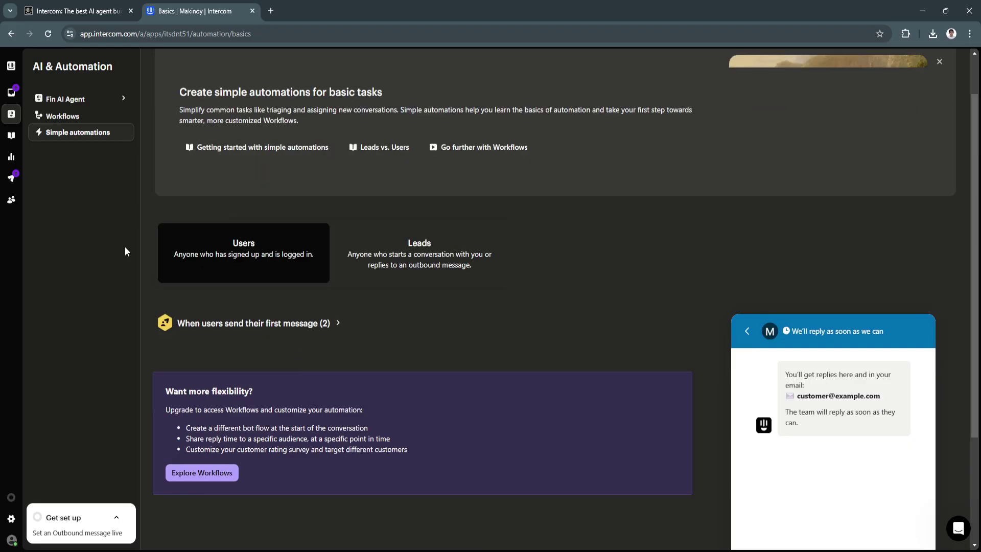
Review the Reports overview charts and the list of all Intercom reports, and expand the AI & Automation report folder
{"action": "left_click", "coordinate": [24, 158]}
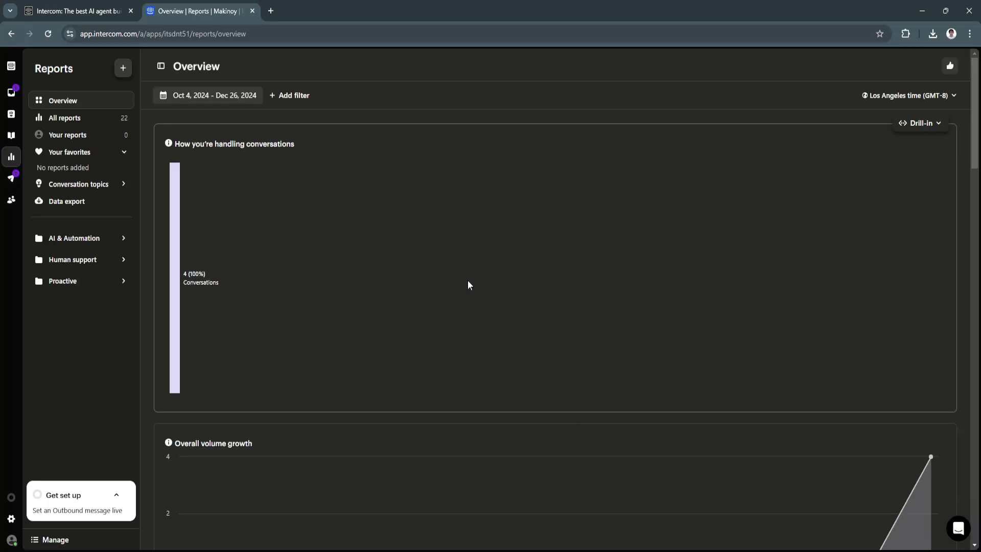
{"action": "left_click_drag", "start_coordinate": [974, 142], "coordinate": [962, 191]}
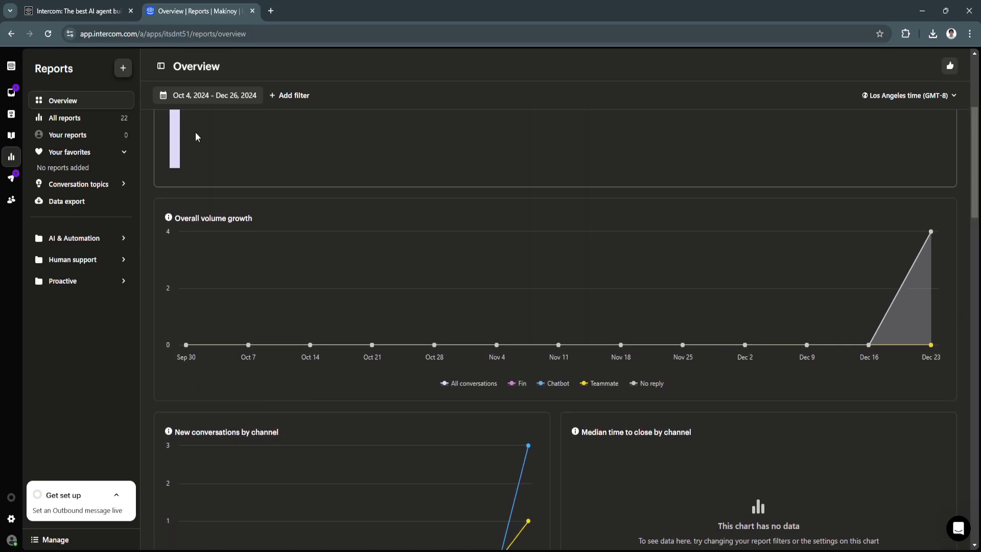
{"action": "left_click", "coordinate": [77, 118]}
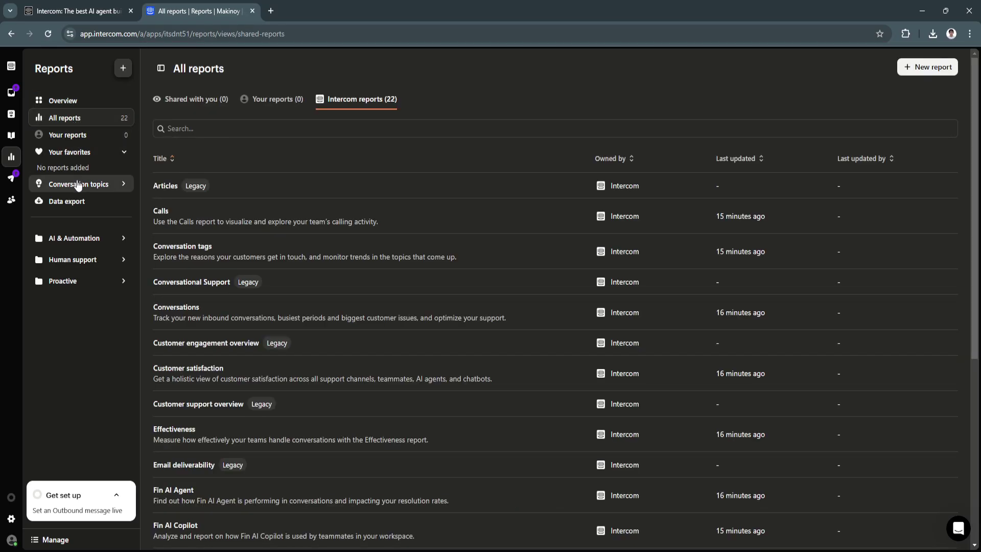
{"action": "left_click", "coordinate": [75, 239]}
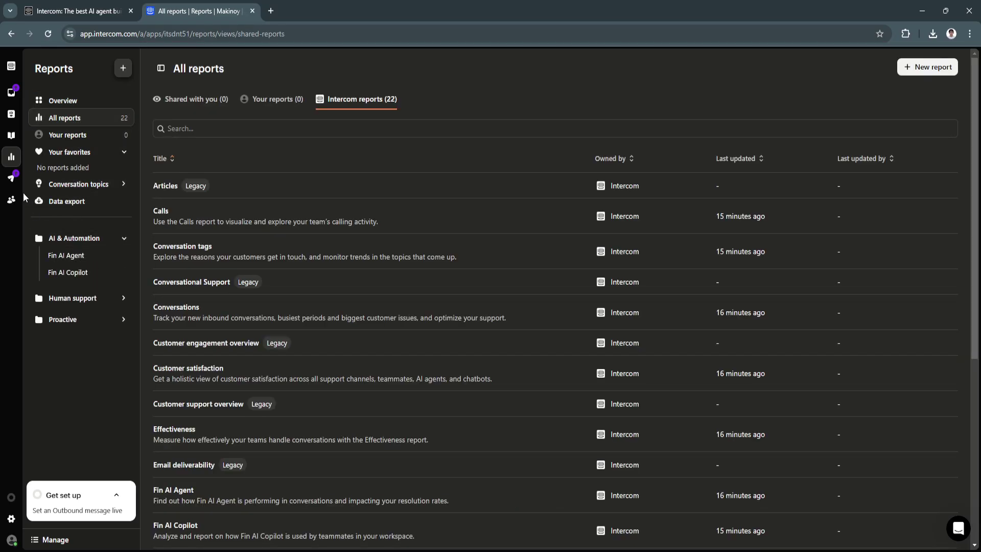
View the active users list in Contacts and return to the Outbound messages page
{"action": "mouse_move", "coordinate": [14, 191]}
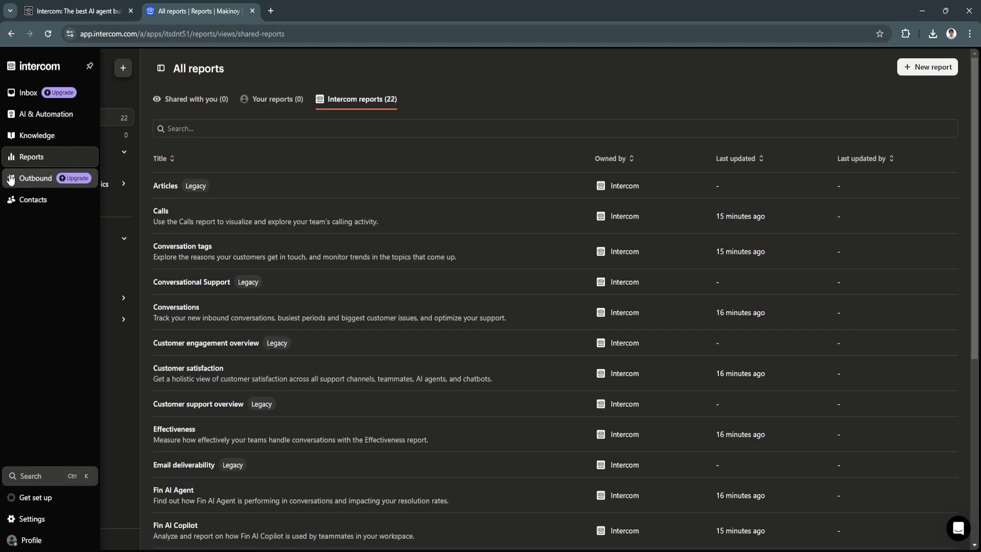
{"action": "left_click", "coordinate": [34, 202]}
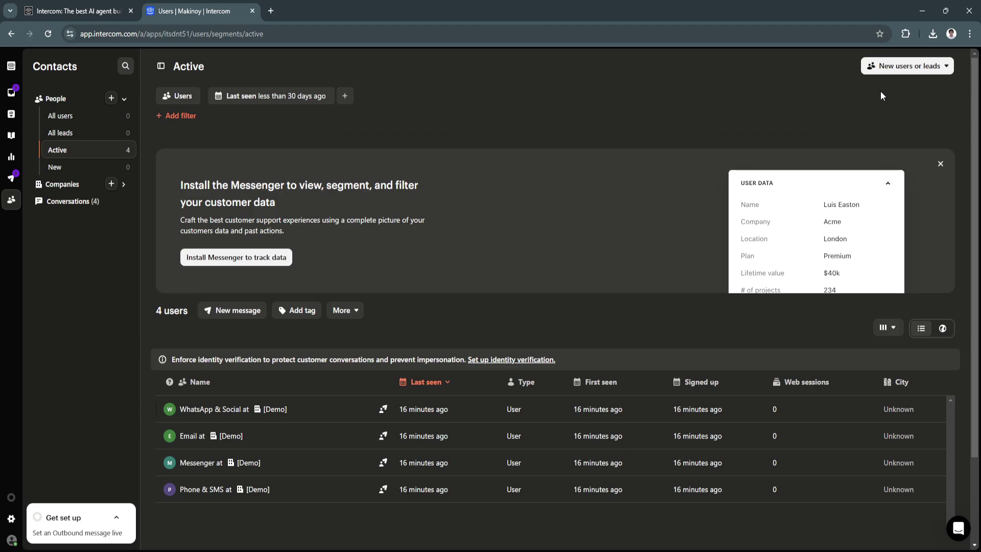
{"action": "scroll", "coordinate": [457, 373], "scroll_direction": "down", "scroll_amount": 2}
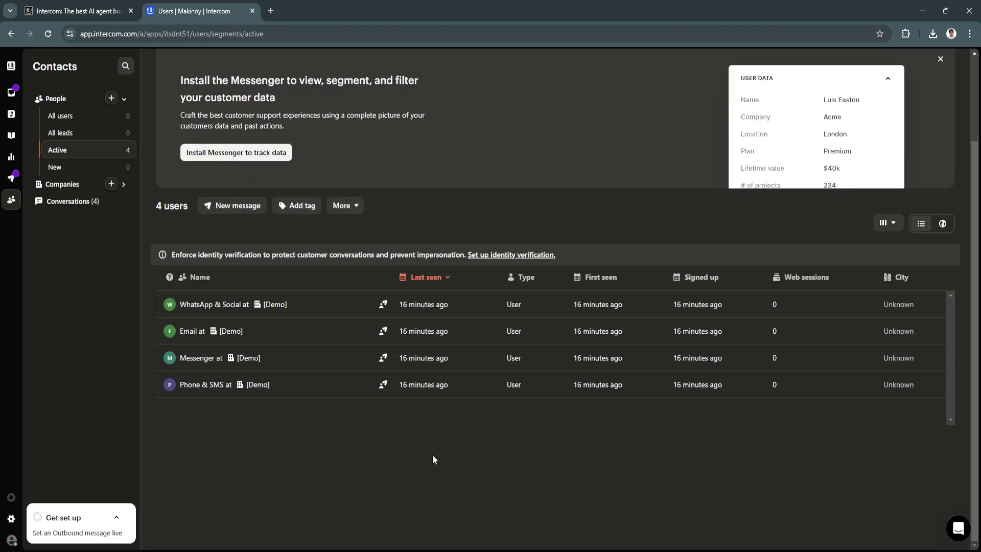
{"action": "mouse_move", "coordinate": [8, 223]}
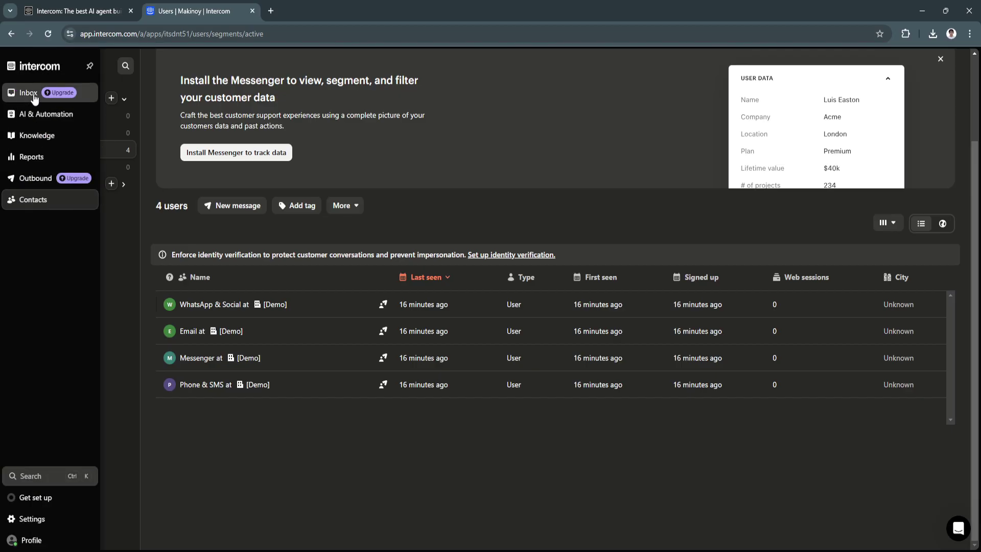
{"action": "left_click", "coordinate": [32, 179]}
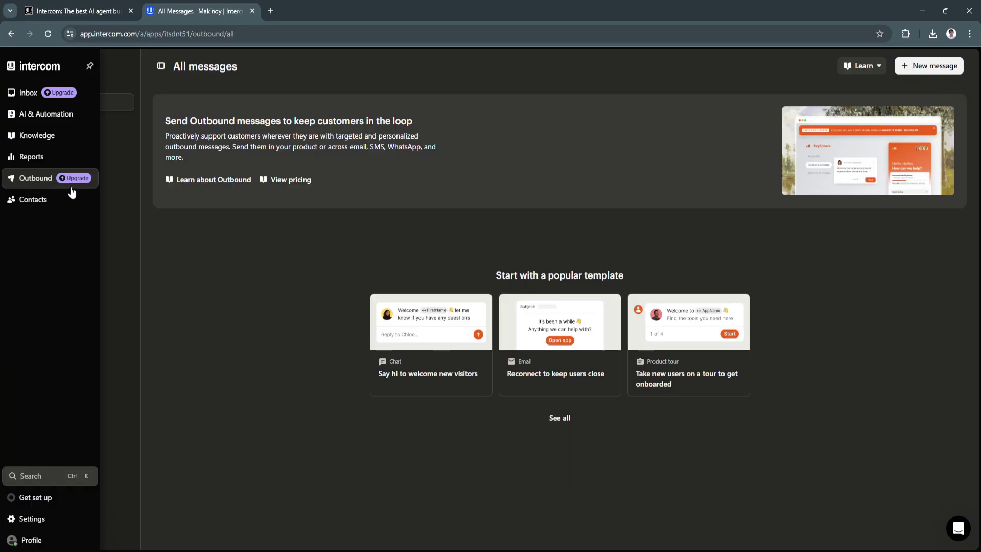